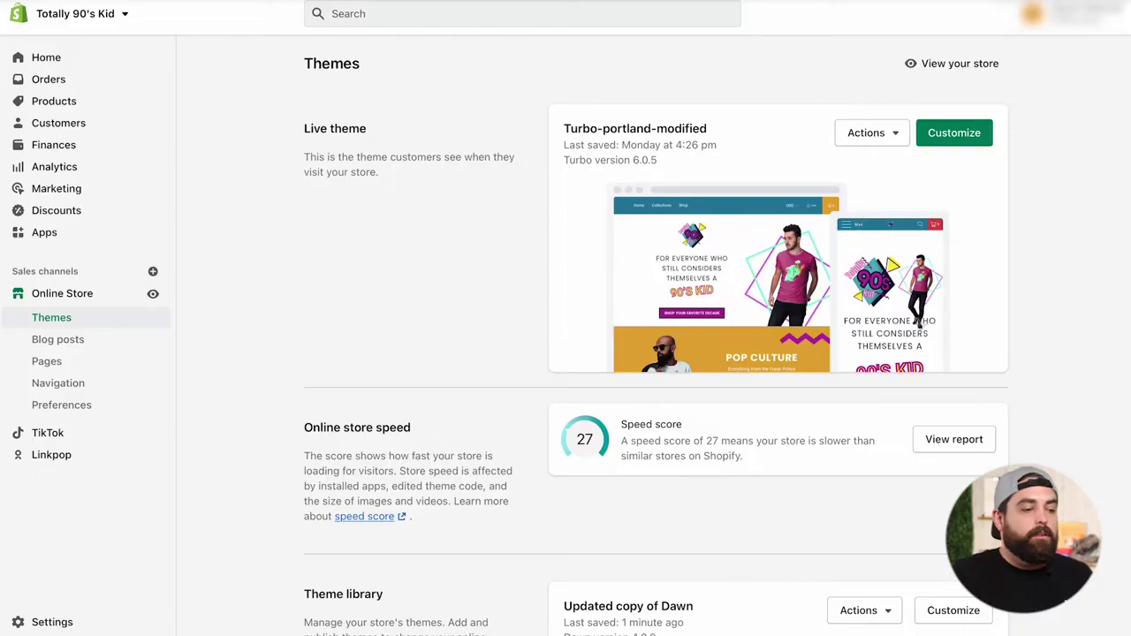
Go to the product metafield definitions in the store settings.
{"action": "left_click", "coordinate": [52, 623]}
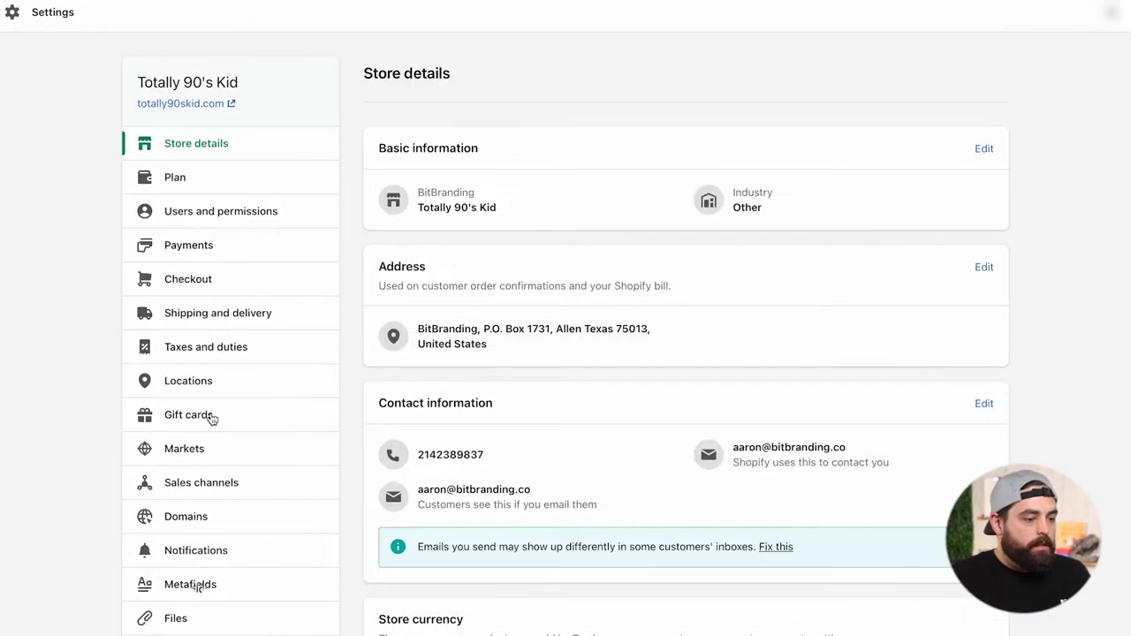
{"action": "left_click", "coordinate": [196, 585]}
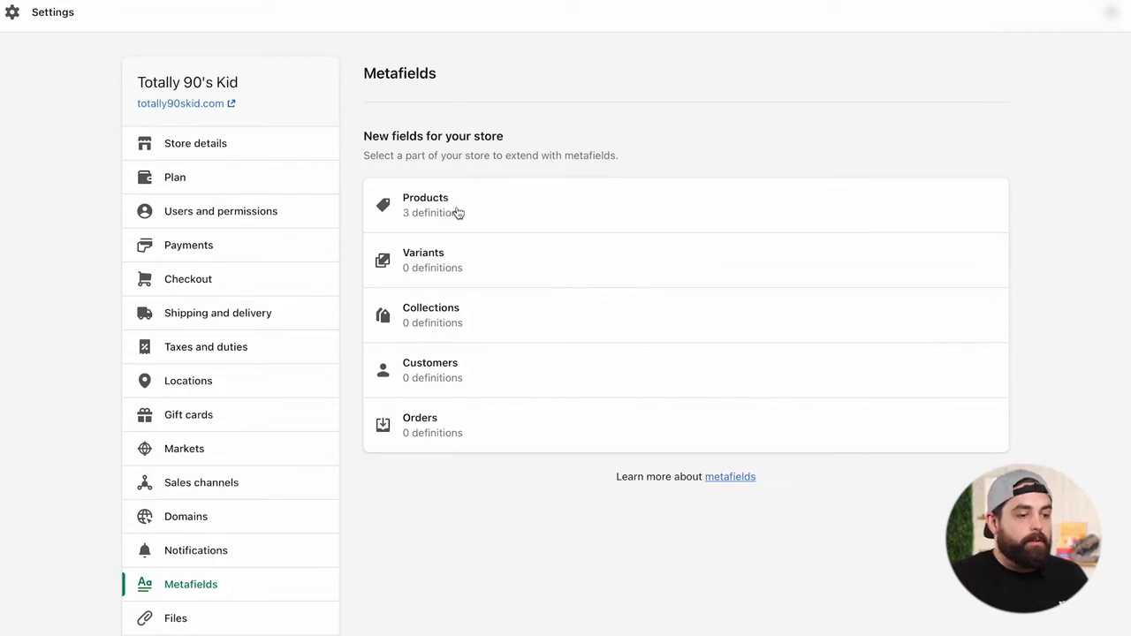
{"action": "left_click", "coordinate": [459, 213]}
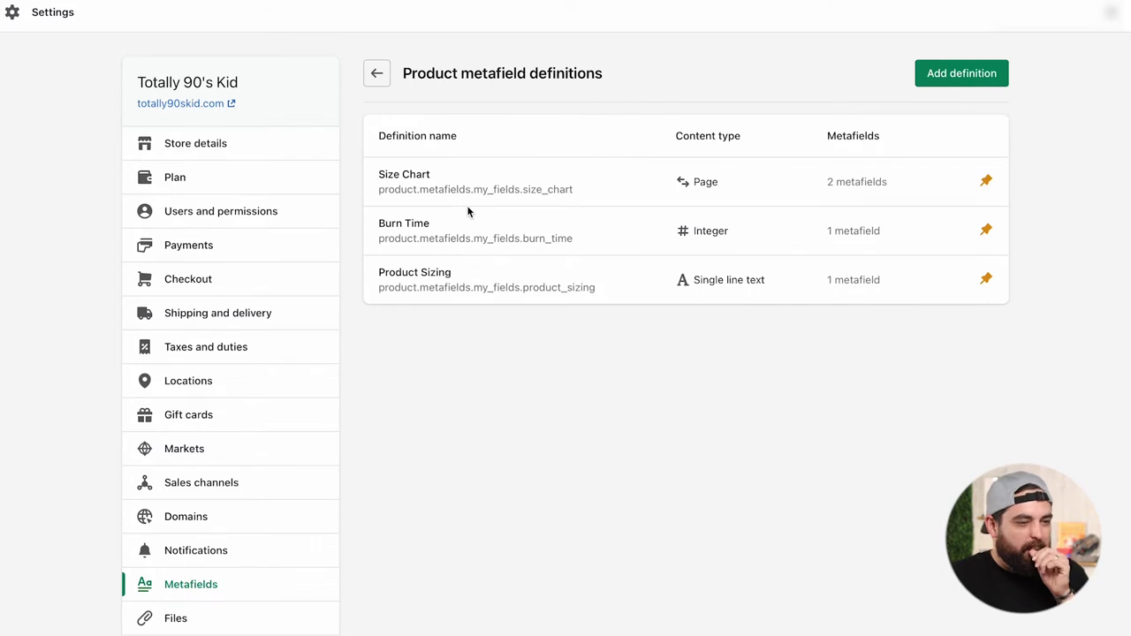
Add a 'Complete the look 1' product metafield definition with content type Reference > Product.
{"action": "left_click", "coordinate": [954, 77]}
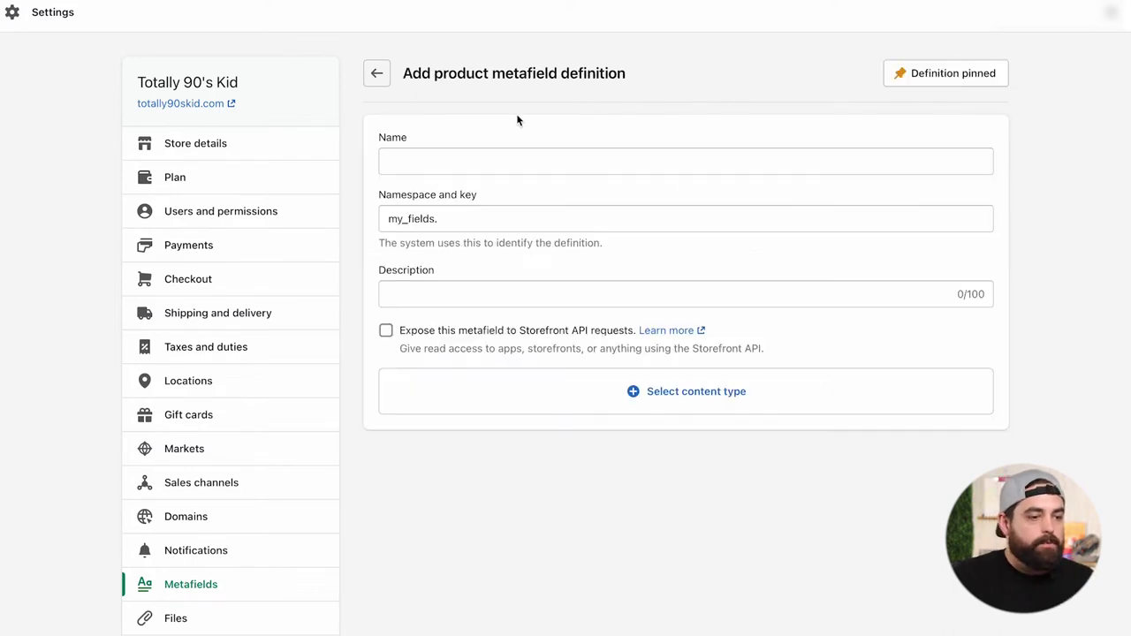
{"action": "left_click", "coordinate": [420, 164]}
{"action": "type", "text": "Complete"}
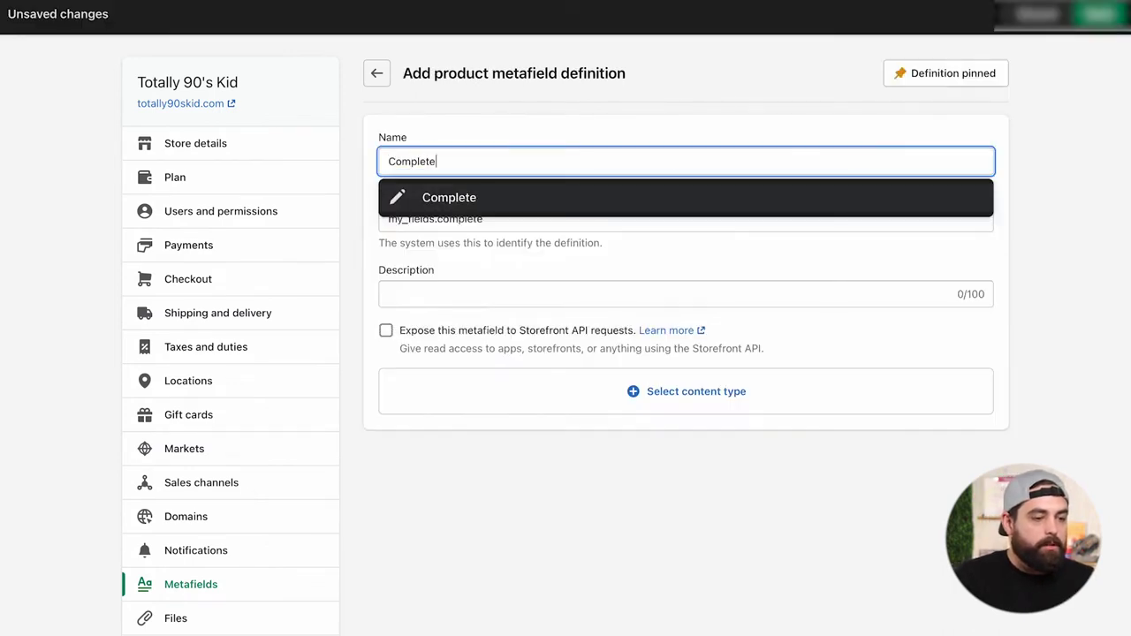
{"action": "type", "text": " the look 1"}
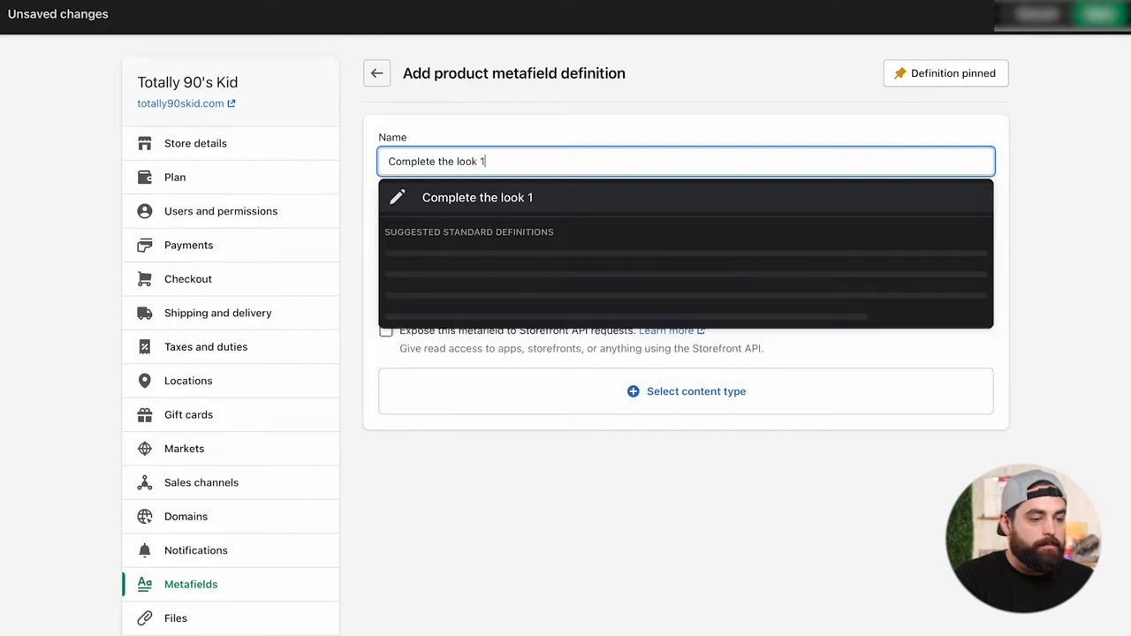
{"action": "left_click", "coordinate": [515, 119]}
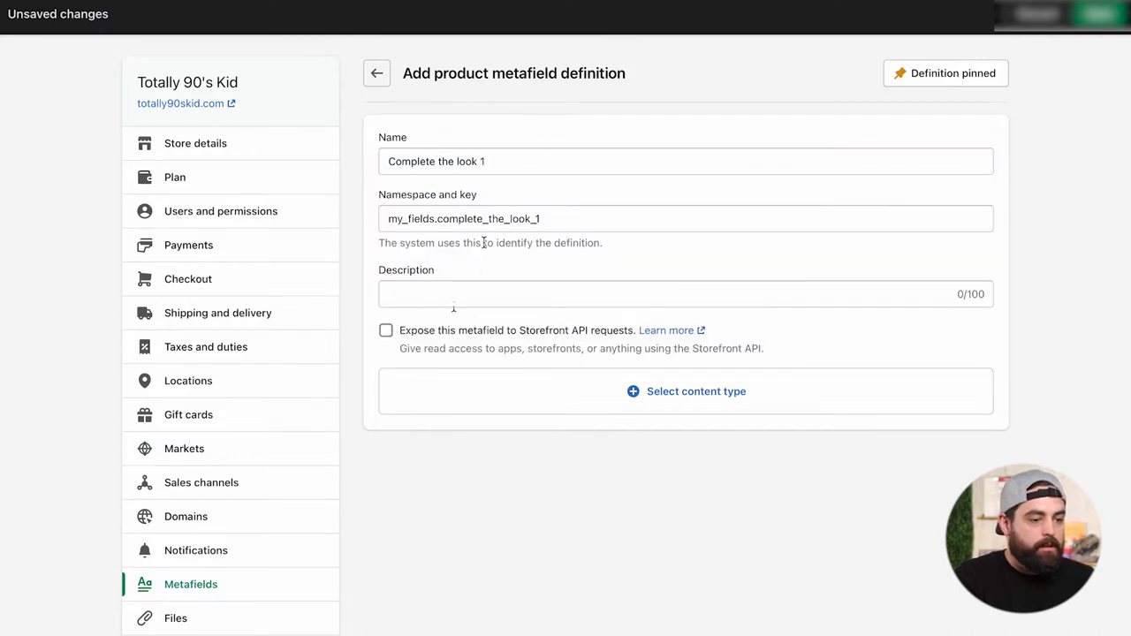
{"action": "left_click", "coordinate": [688, 402]}
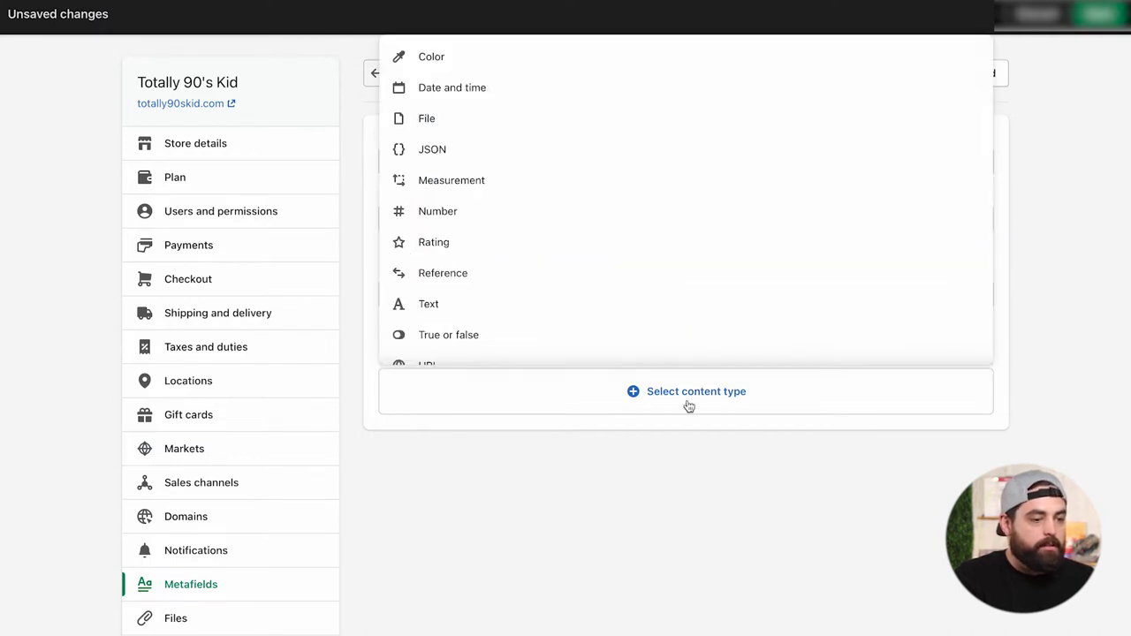
{"action": "left_click", "coordinate": [480, 271]}
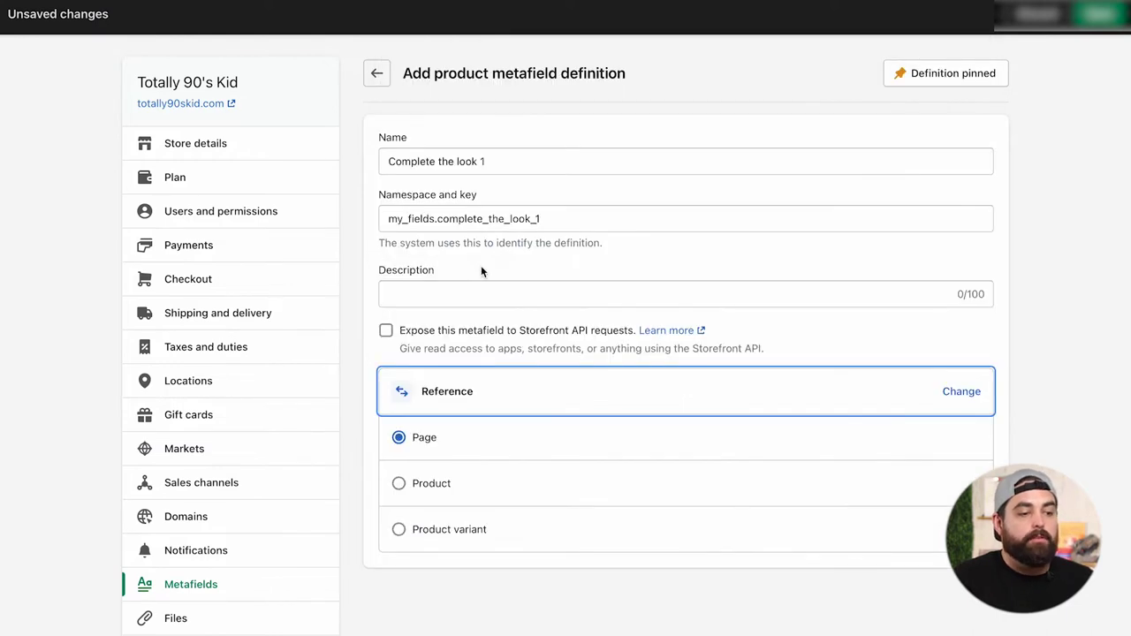
{"action": "left_click", "coordinate": [444, 485]}
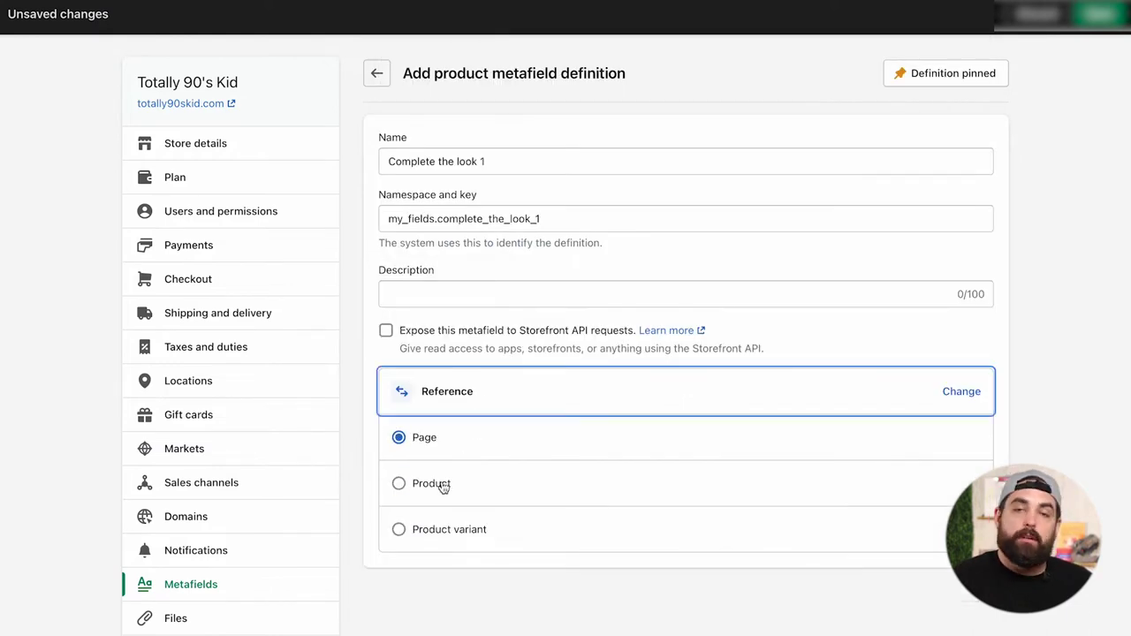
{"action": "left_click", "coordinate": [445, 487]}
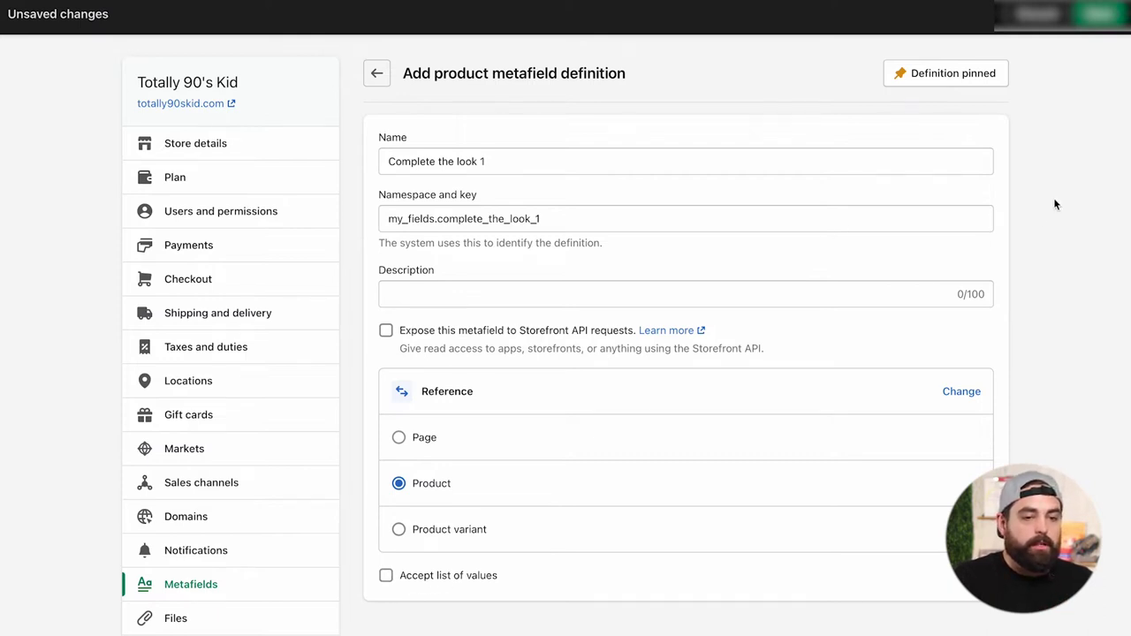
{"action": "left_click", "coordinate": [1103, 15]}
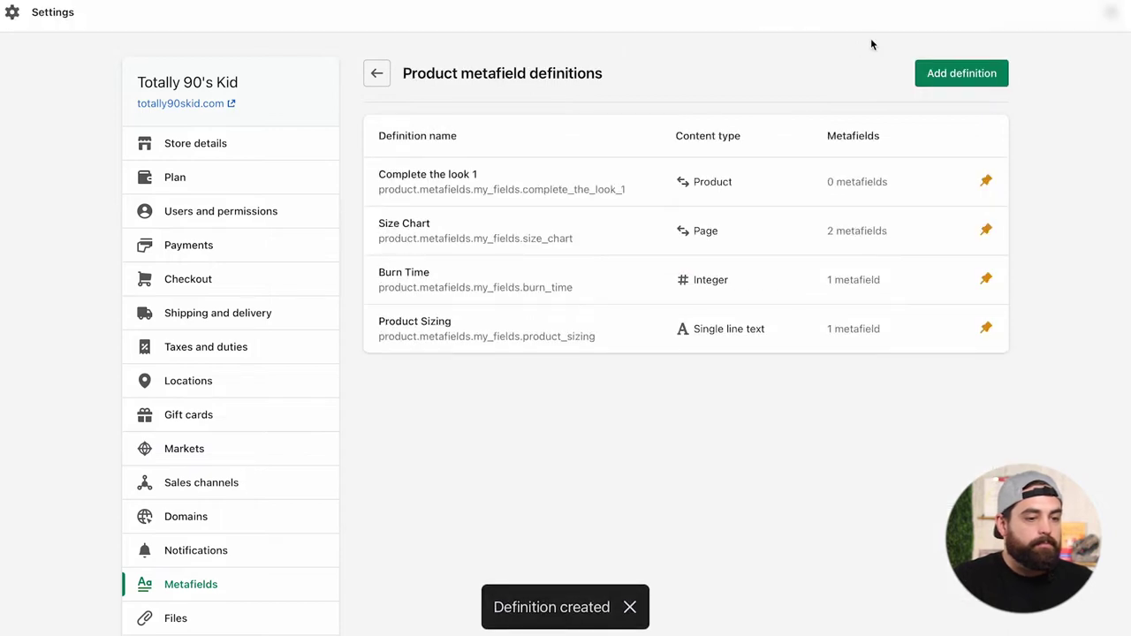
Start another product metafield definition, then go to the Products list.
{"action": "left_click", "coordinate": [939, 75]}
{"action": "left_click", "coordinate": [485, 164]}
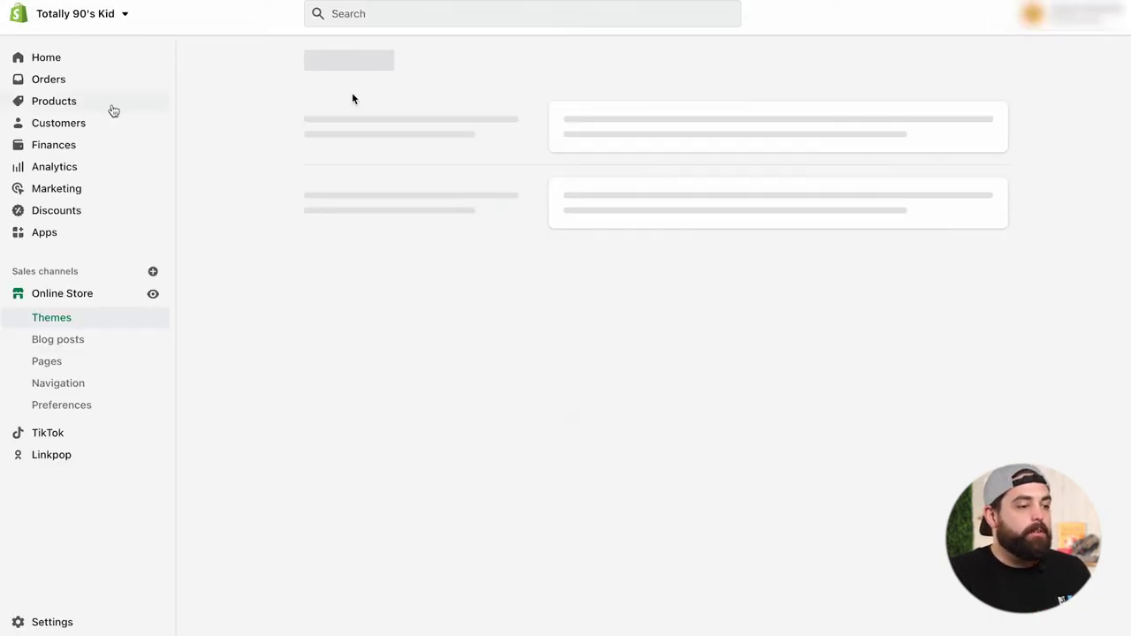
{"action": "left_click", "coordinate": [74, 104]}
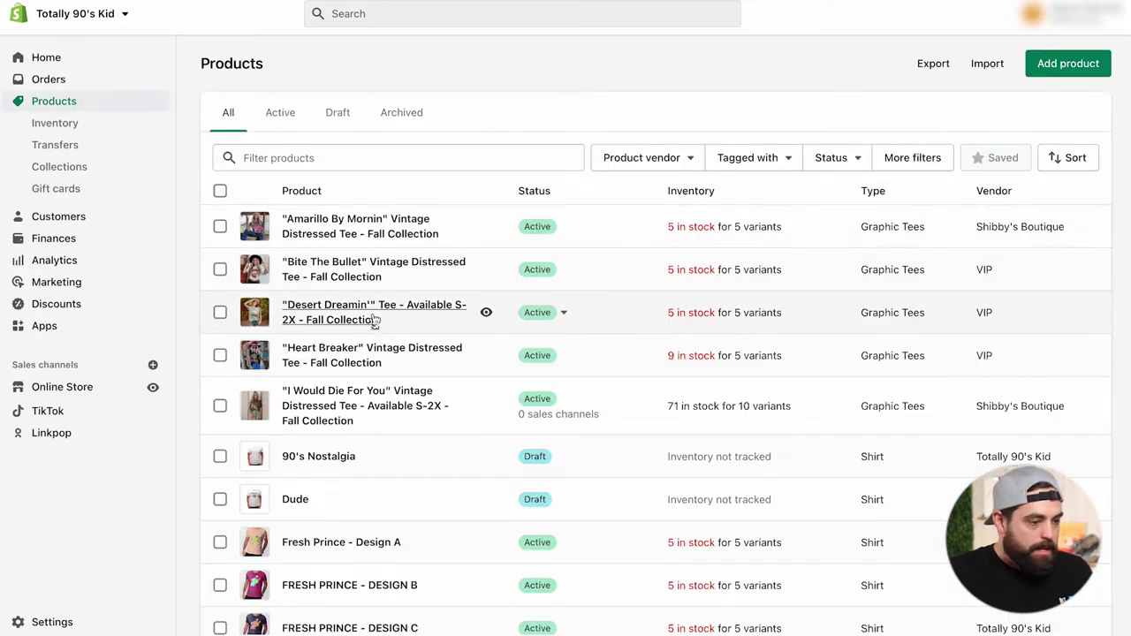
Open the Amarillo By Mornin' Vintage Distressed Tee and start editing its Complete the look 1 metafield.
{"action": "left_click", "coordinate": [348, 228]}
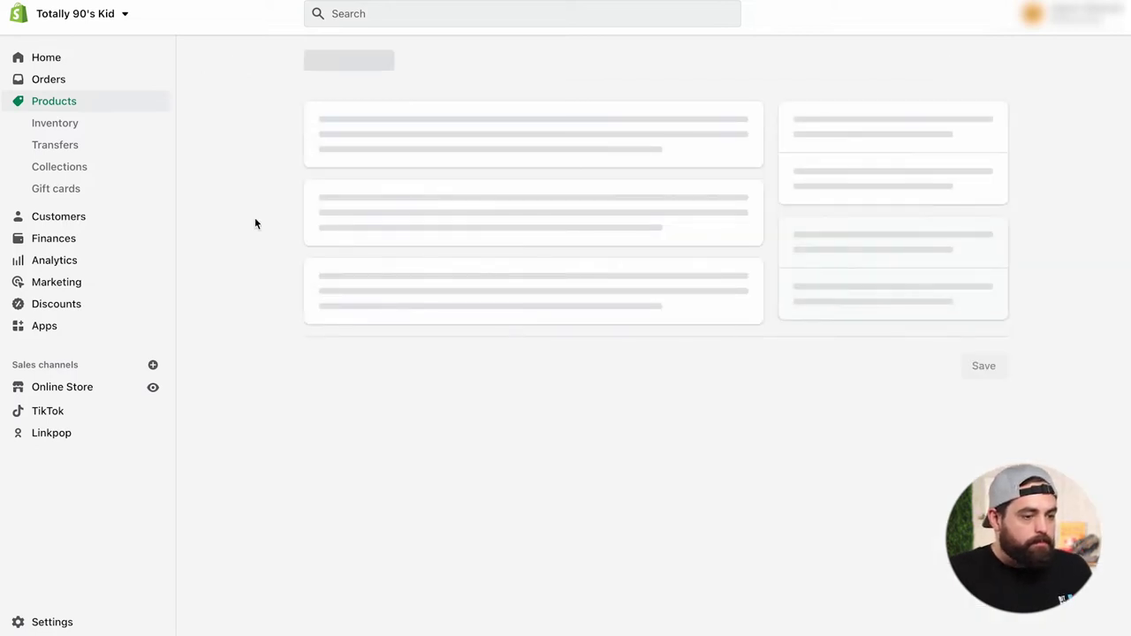
{"action": "scroll", "coordinate": [256, 237], "scroll_direction": "down", "scroll_amount": 6}
{"action": "scroll", "coordinate": [244, 350], "scroll_direction": "down", "scroll_amount": 8}
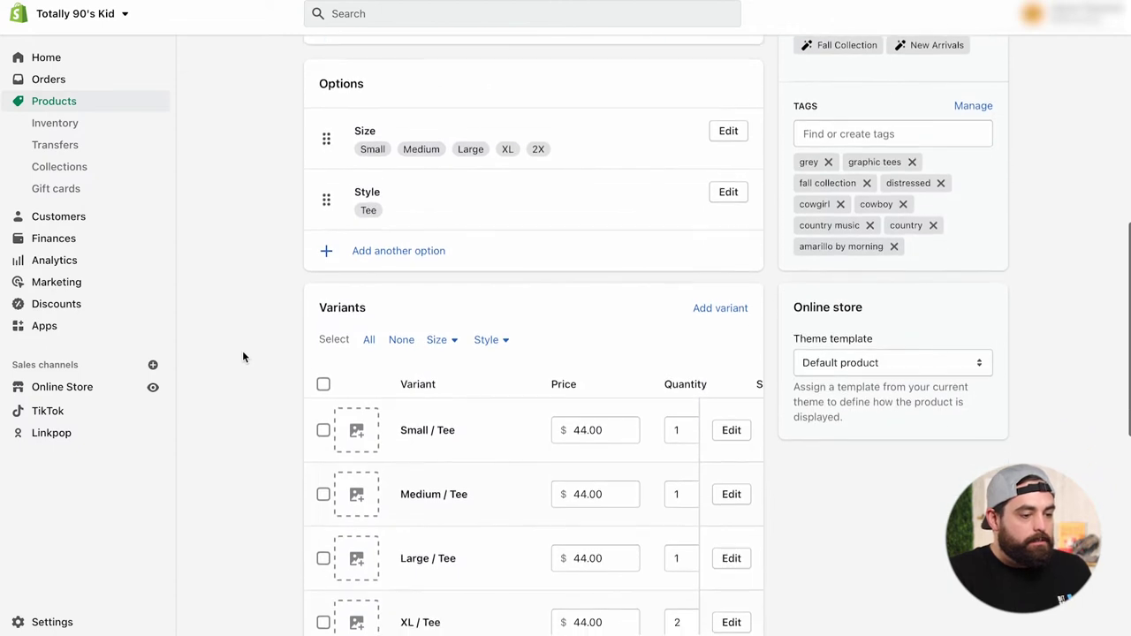
{"action": "scroll", "coordinate": [243, 350], "scroll_direction": "down", "scroll_amount": 1}
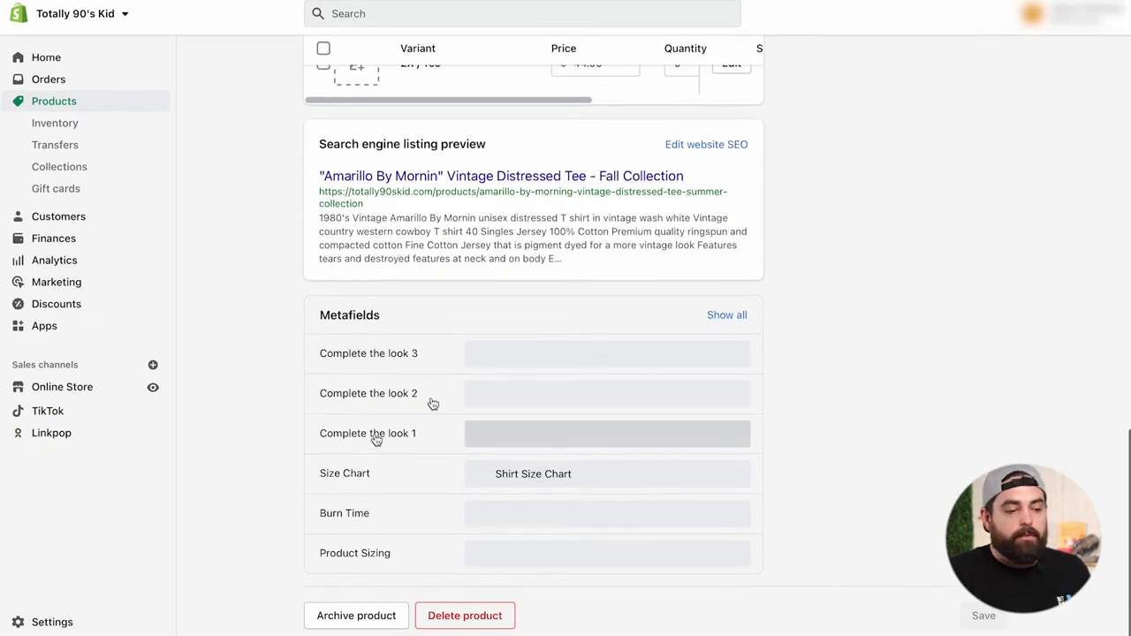
{"action": "left_click", "coordinate": [492, 433]}
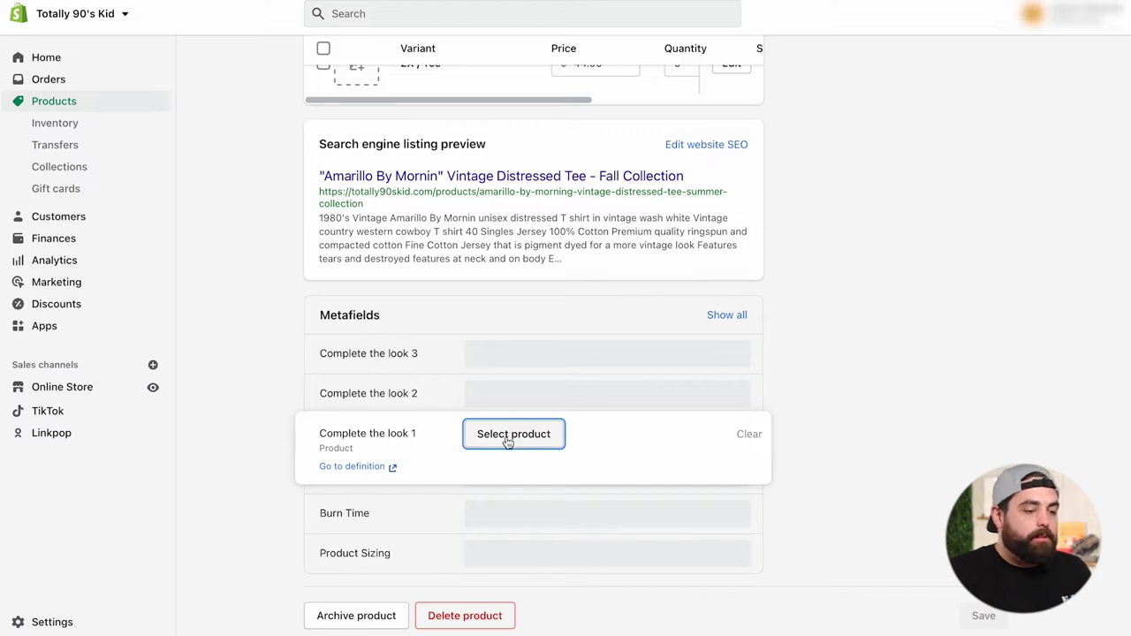
Link Complete the look 1 to the Bite The Bullet tee.
{"action": "left_click", "coordinate": [501, 437]}
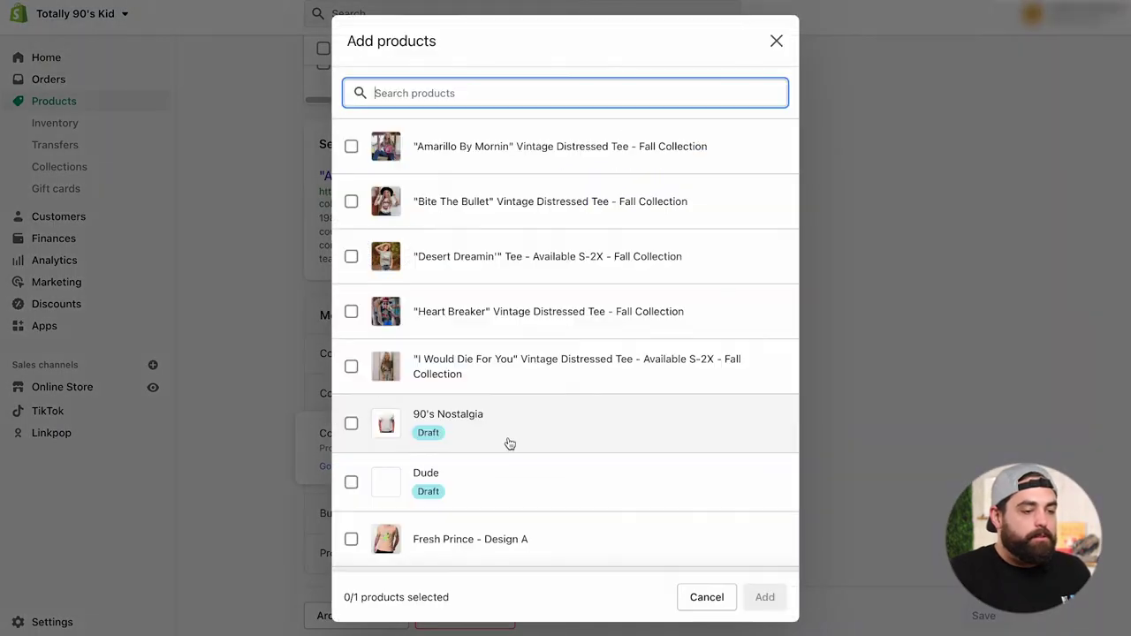
{"action": "left_click", "coordinate": [352, 202]}
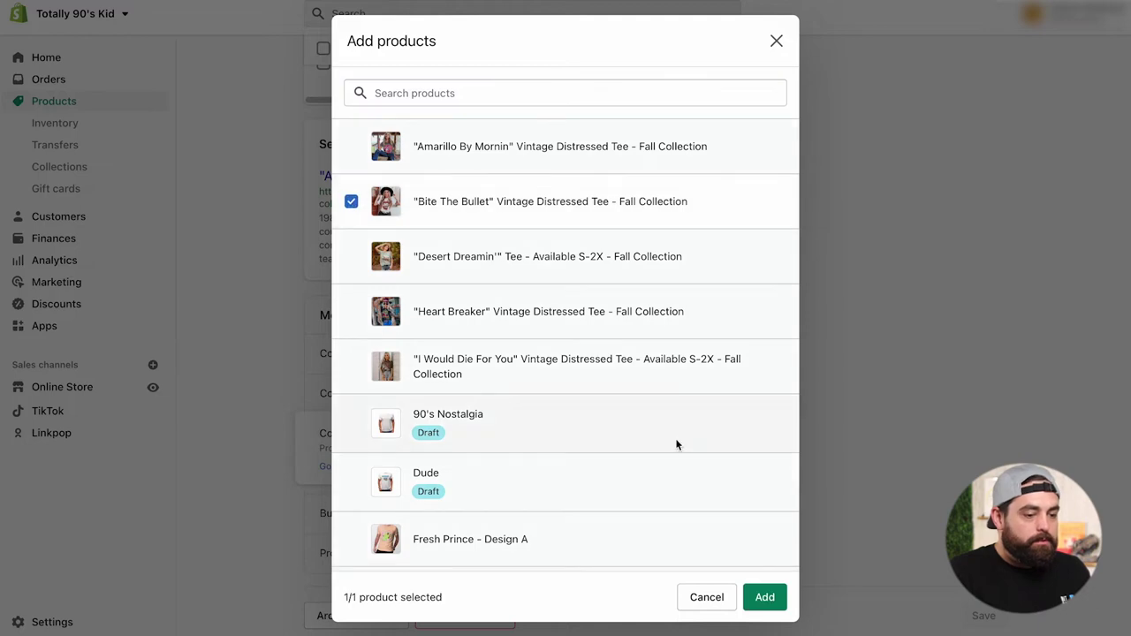
{"action": "left_click", "coordinate": [764, 596]}
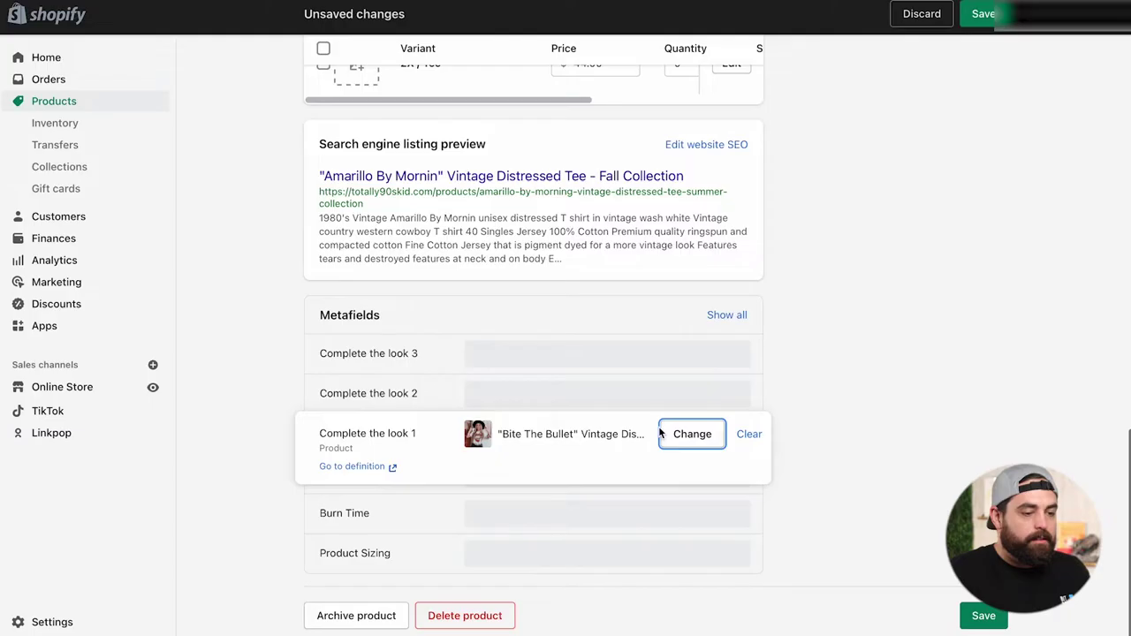
Link Complete the look 2 to Fresh Prince - Design D.
{"action": "left_click", "coordinate": [516, 408]}
{"action": "left_click", "coordinate": [516, 404]}
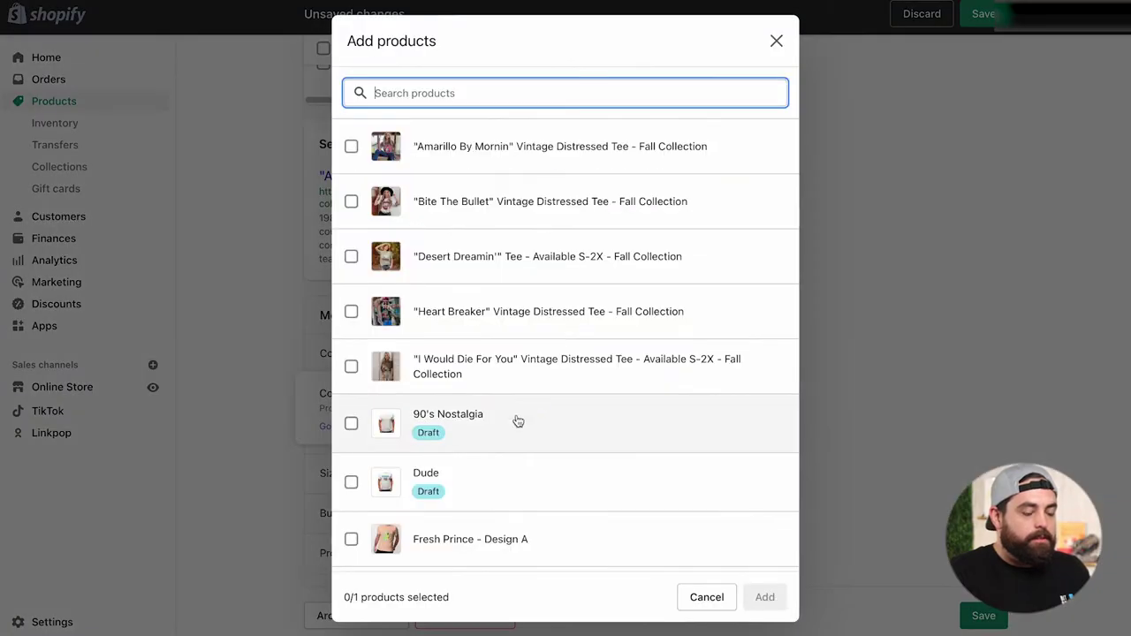
{"action": "scroll", "coordinate": [477, 457], "scroll_direction": "down", "scroll_amount": 4}
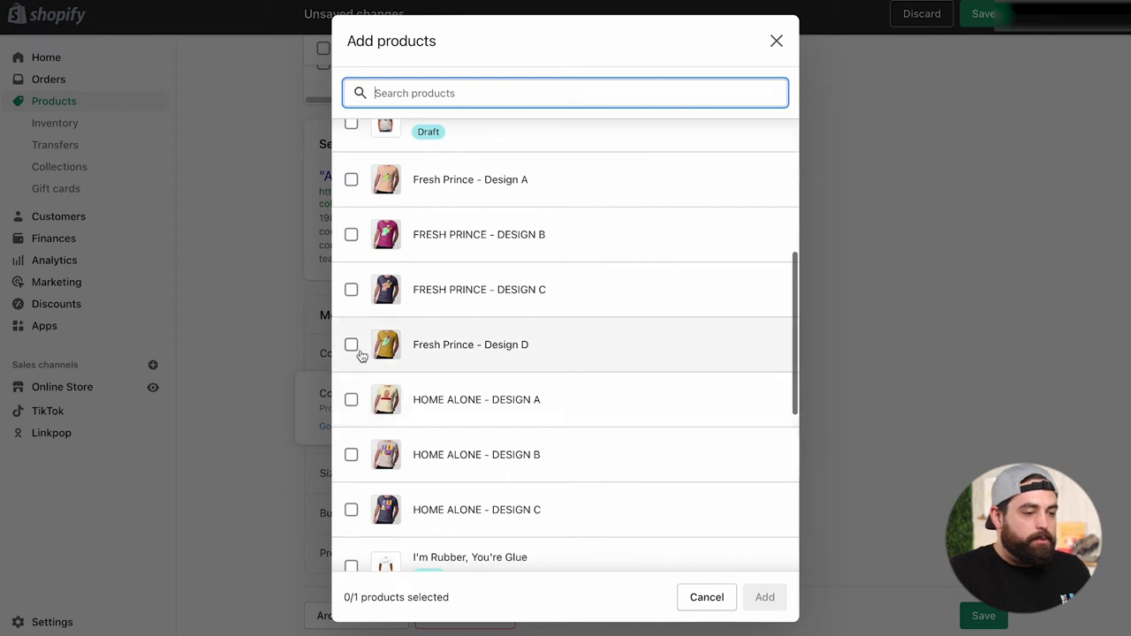
{"action": "left_click", "coordinate": [351, 344]}
{"action": "left_click", "coordinate": [763, 597]}
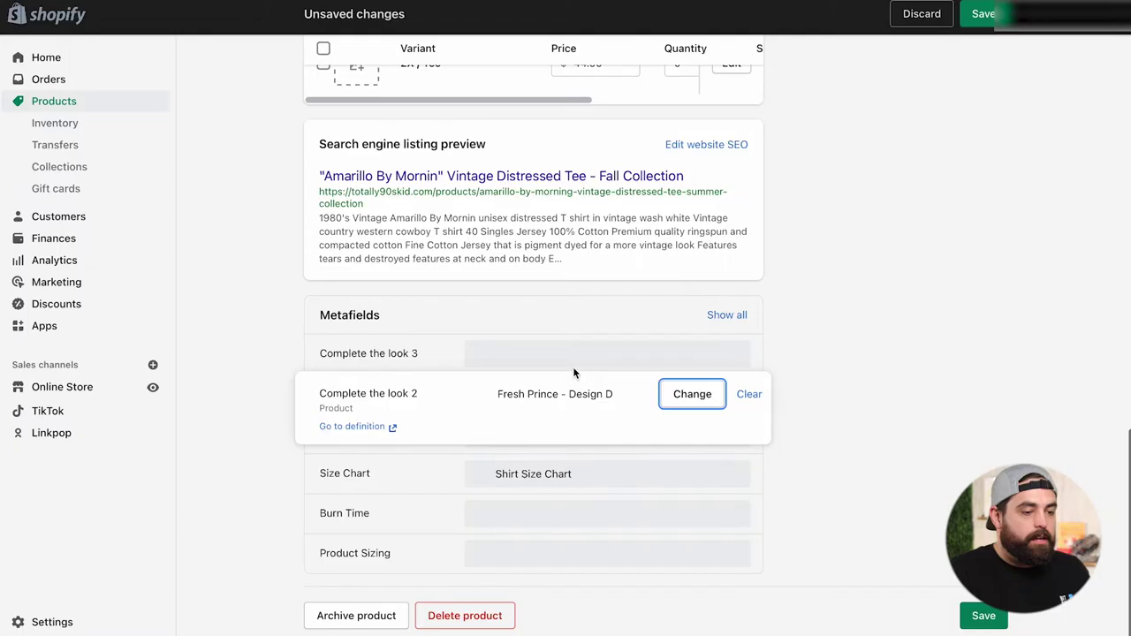
Link Complete the look 3 to PULP FICTION - DESIGN B.
{"action": "left_click", "coordinate": [549, 358]}
{"action": "left_click", "coordinate": [531, 355]}
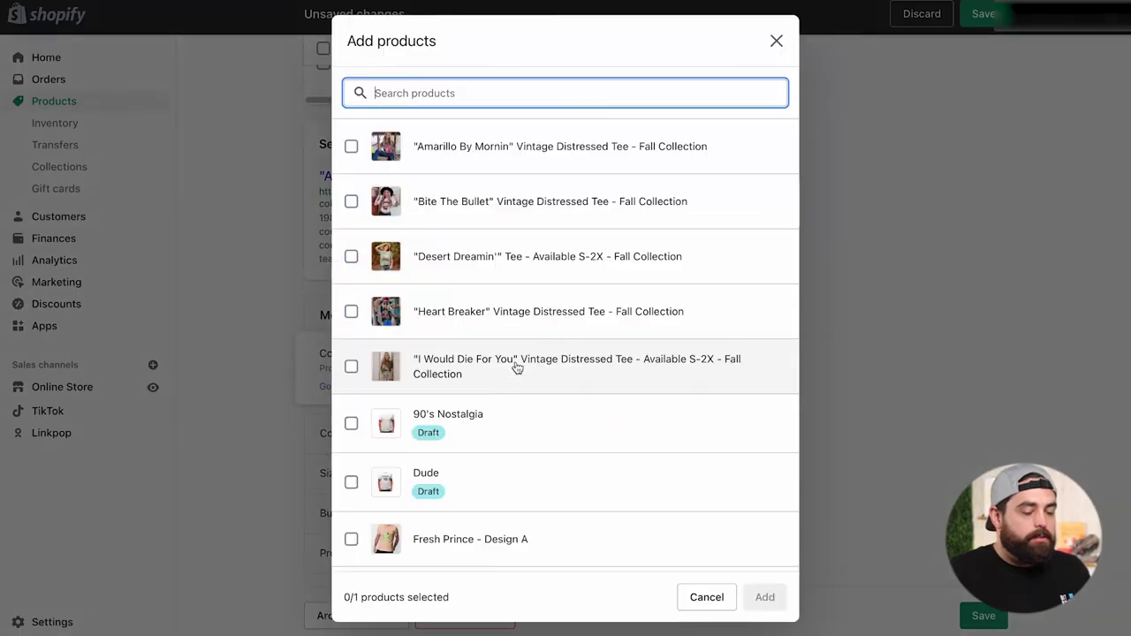
{"action": "scroll", "coordinate": [492, 417], "scroll_direction": "down", "scroll_amount": 10}
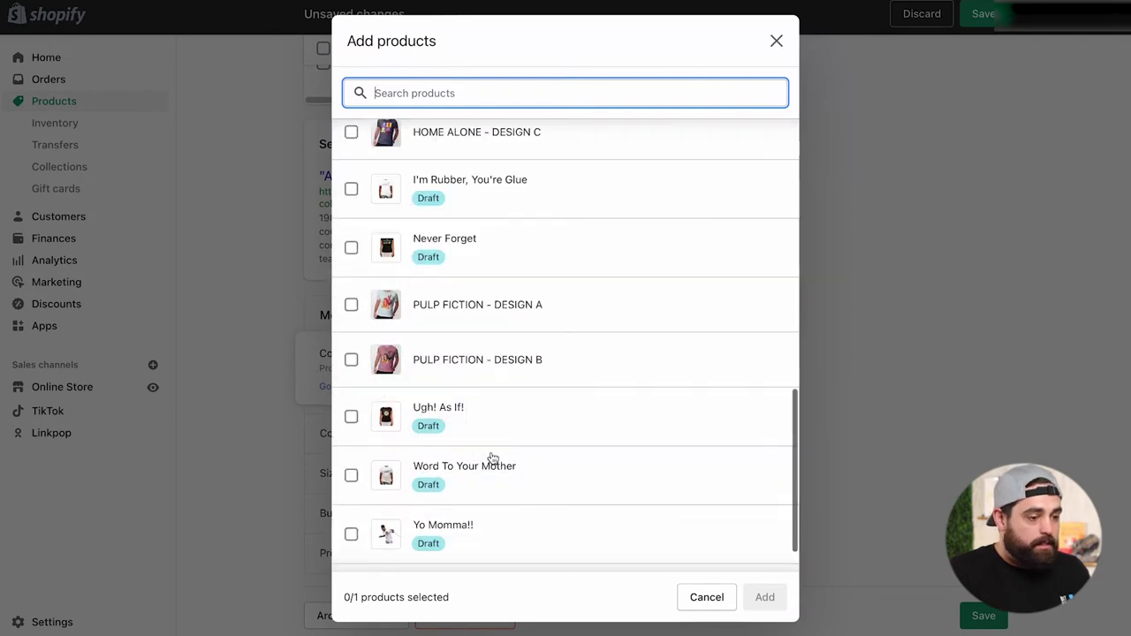
{"action": "left_click", "coordinate": [351, 360]}
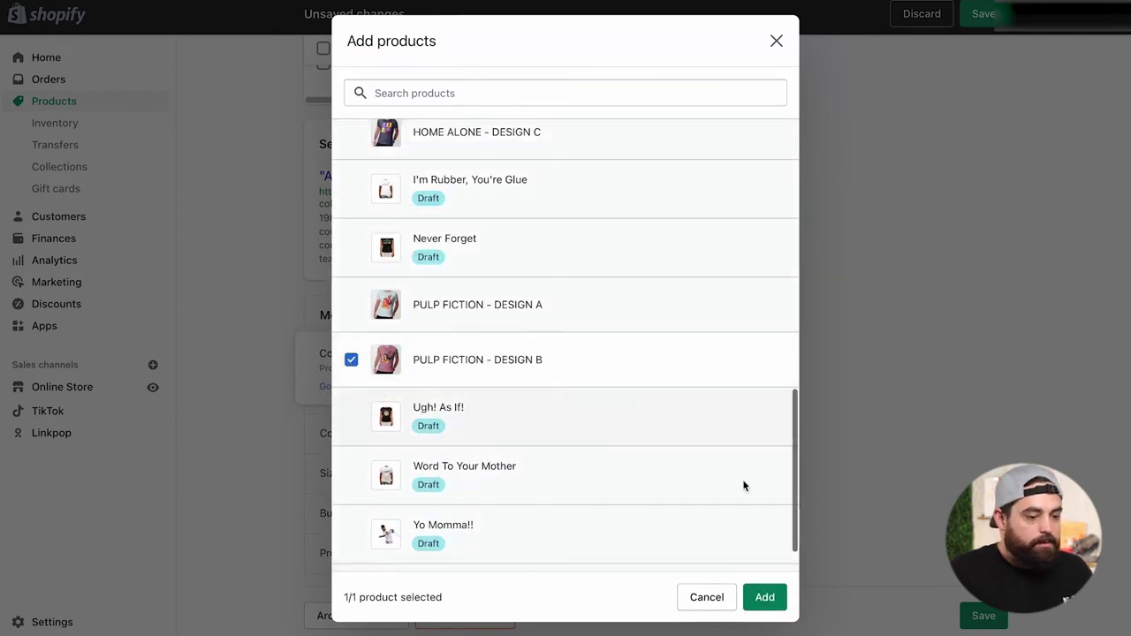
{"action": "left_click", "coordinate": [765, 596]}
{"action": "left_click", "coordinate": [870, 359]}
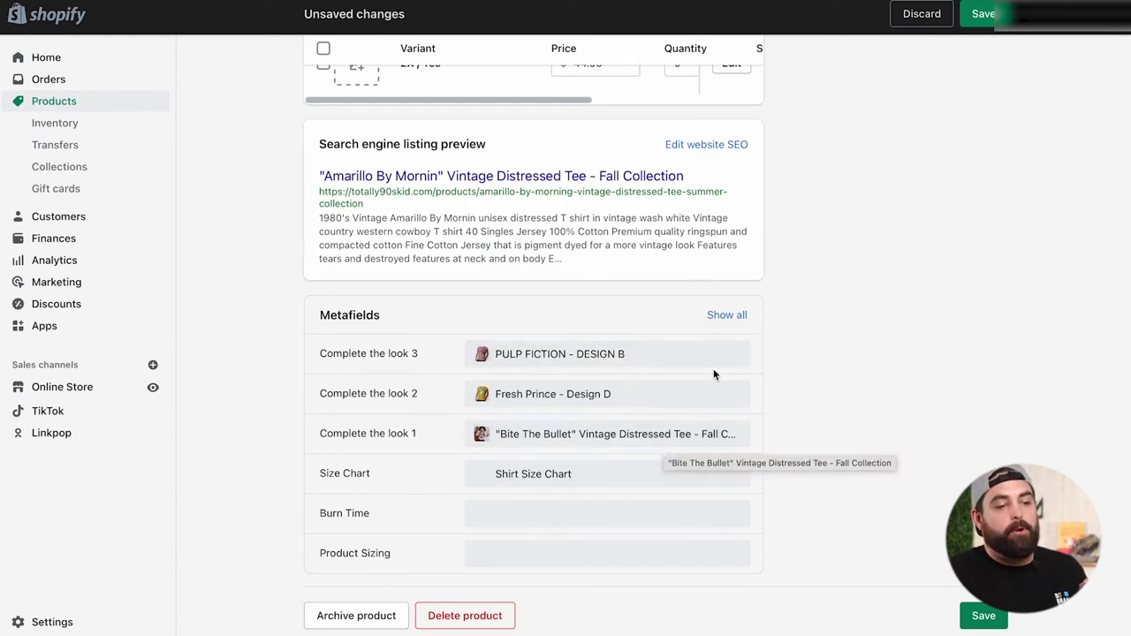
{"action": "scroll", "coordinate": [840, 308], "scroll_direction": "up", "scroll_amount": 15}
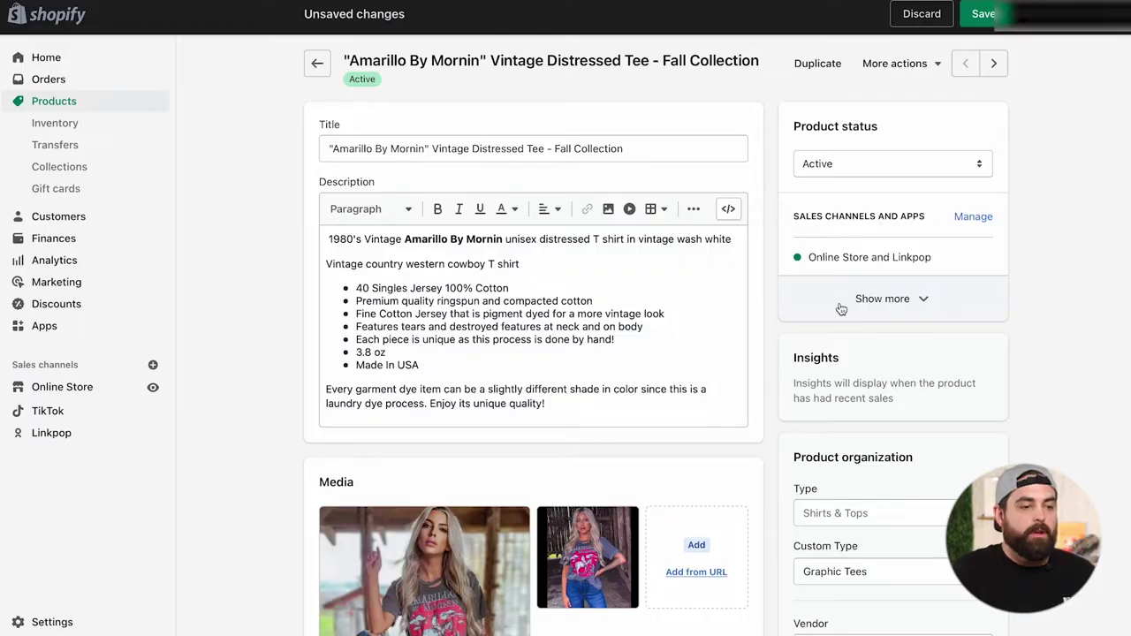
Save the Amarillo tee product with its three Complete the look product links.
{"action": "left_click", "coordinate": [985, 22]}
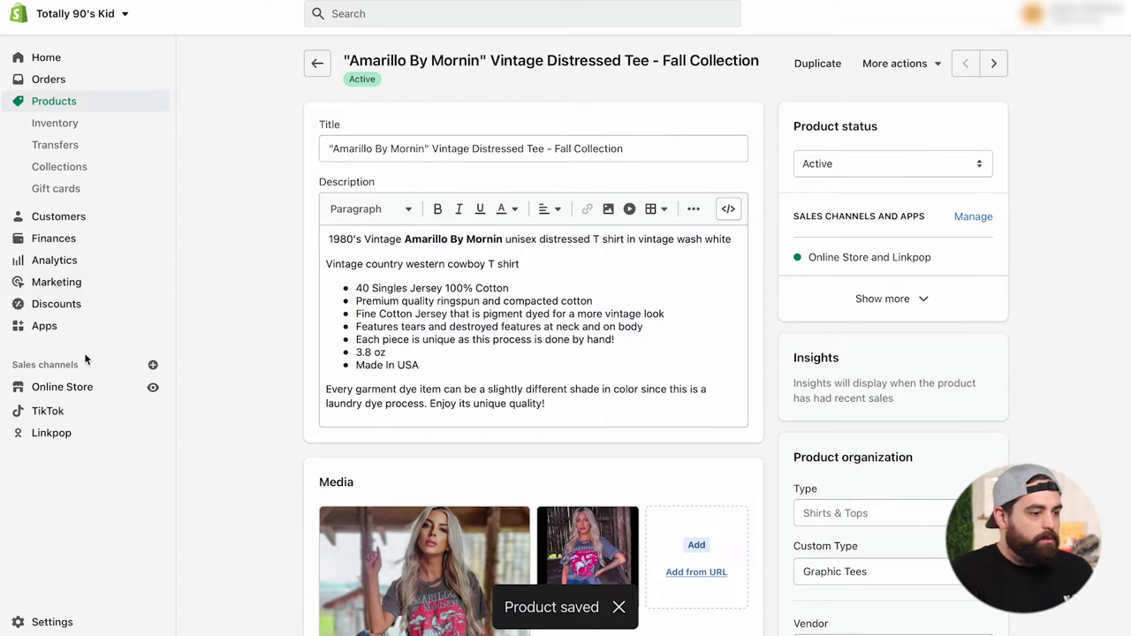
Customize the Updated copy of Dawn theme on its Default product template.
{"action": "left_click", "coordinate": [72, 387]}
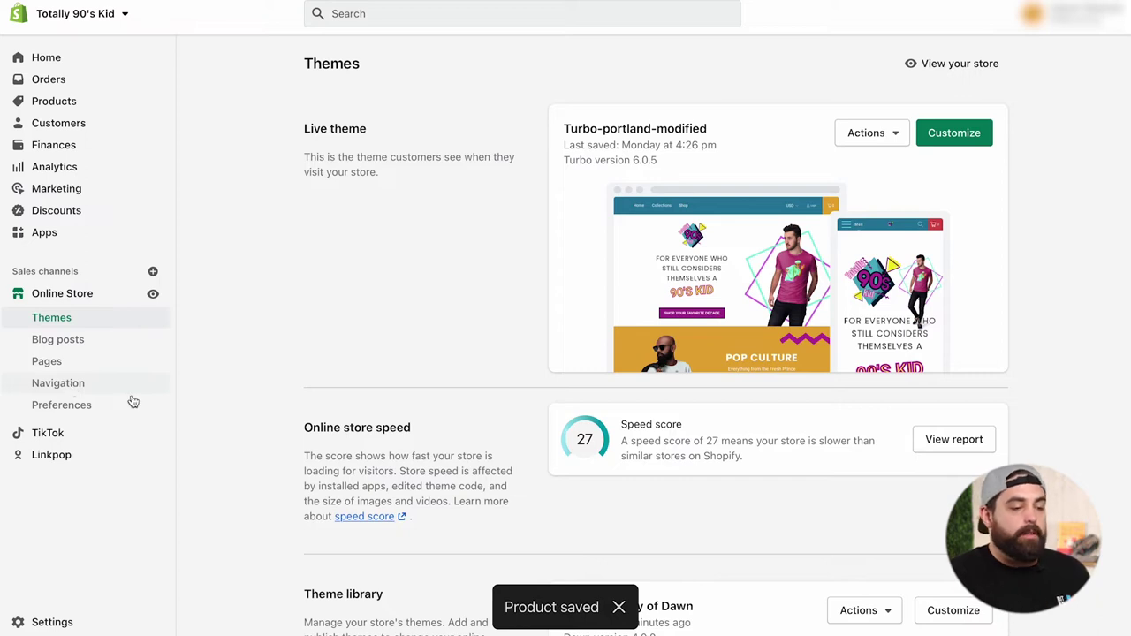
{"action": "scroll", "coordinate": [235, 448], "scroll_direction": "down", "scroll_amount": 2}
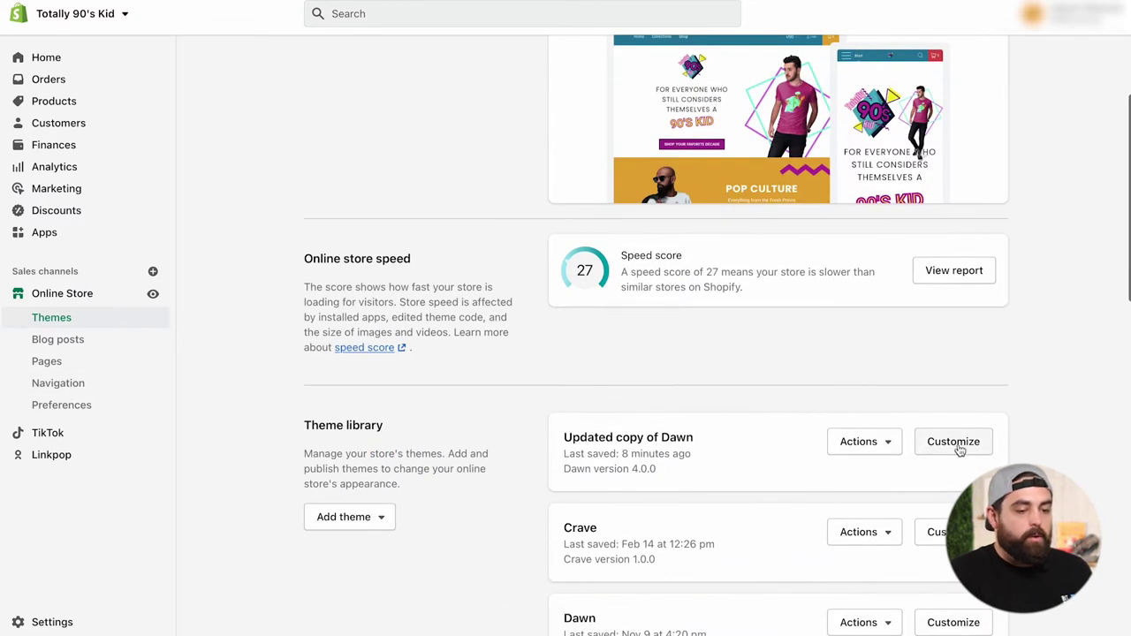
{"action": "left_click", "coordinate": [953, 442]}
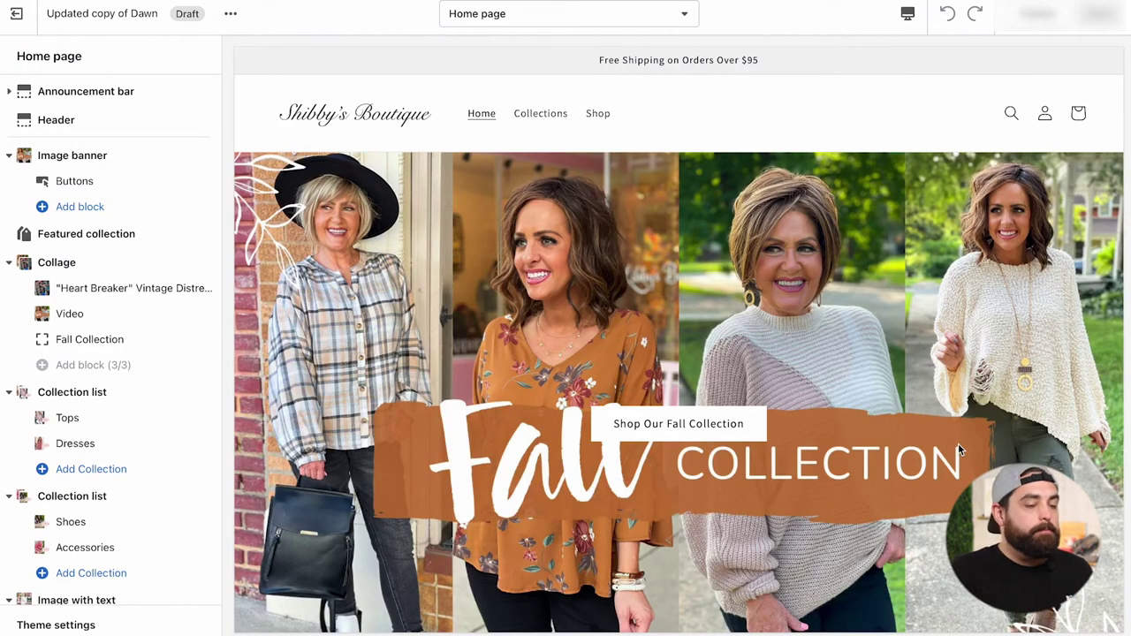
{"action": "left_click", "coordinate": [630, 26]}
{"action": "left_click", "coordinate": [536, 154]}
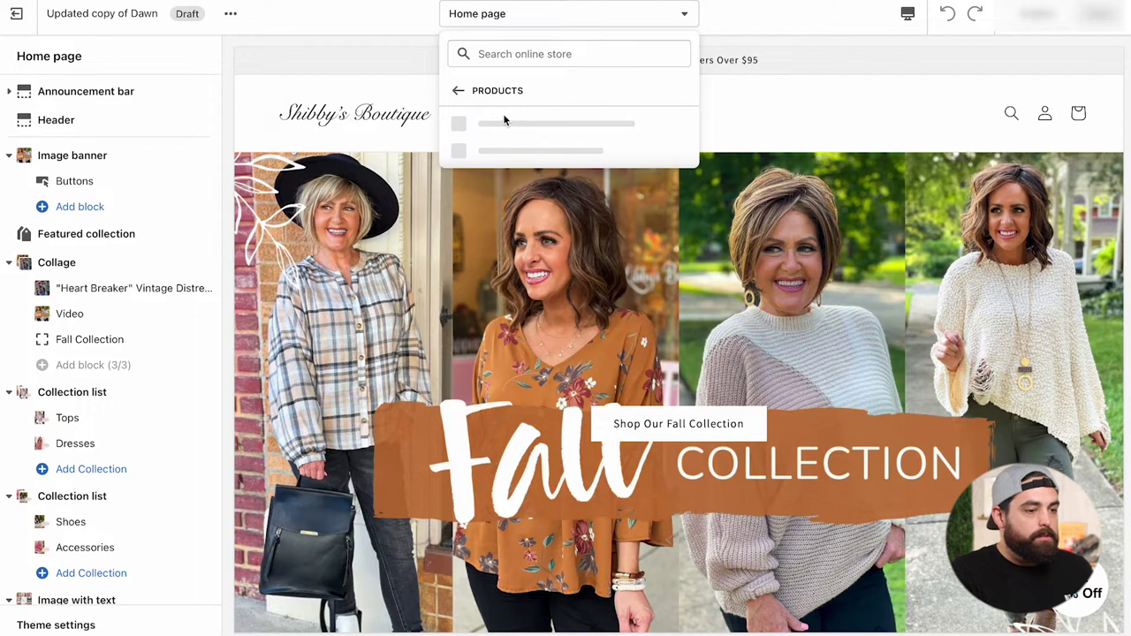
{"action": "left_click", "coordinate": [506, 122]}
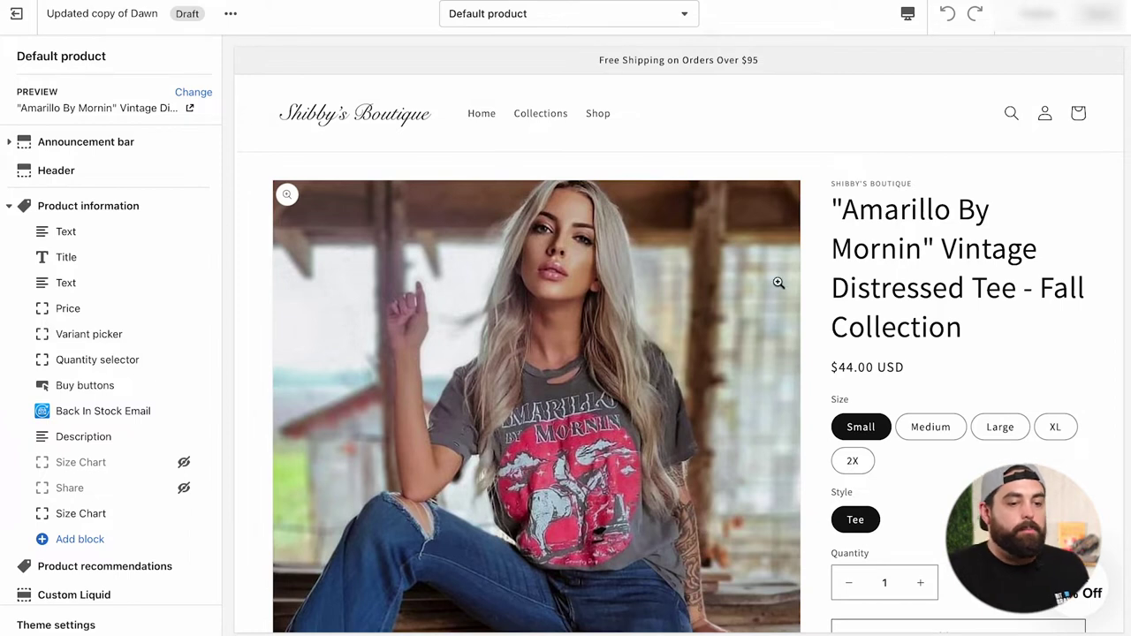
Collapse the Product information section's blocks to prepare for adding a section.
{"action": "scroll", "coordinate": [776, 300], "scroll_direction": "down", "scroll_amount": 6}
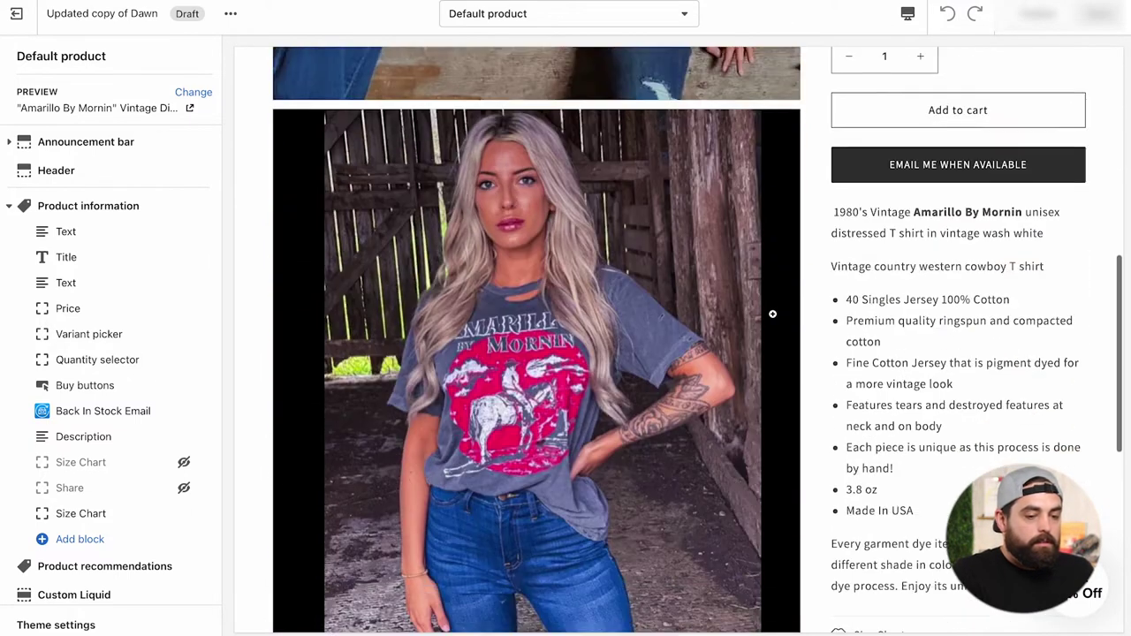
{"action": "scroll", "coordinate": [772, 314], "scroll_direction": "down", "scroll_amount": 6}
{"action": "scroll", "coordinate": [773, 314], "scroll_direction": "up", "scroll_amount": 5}
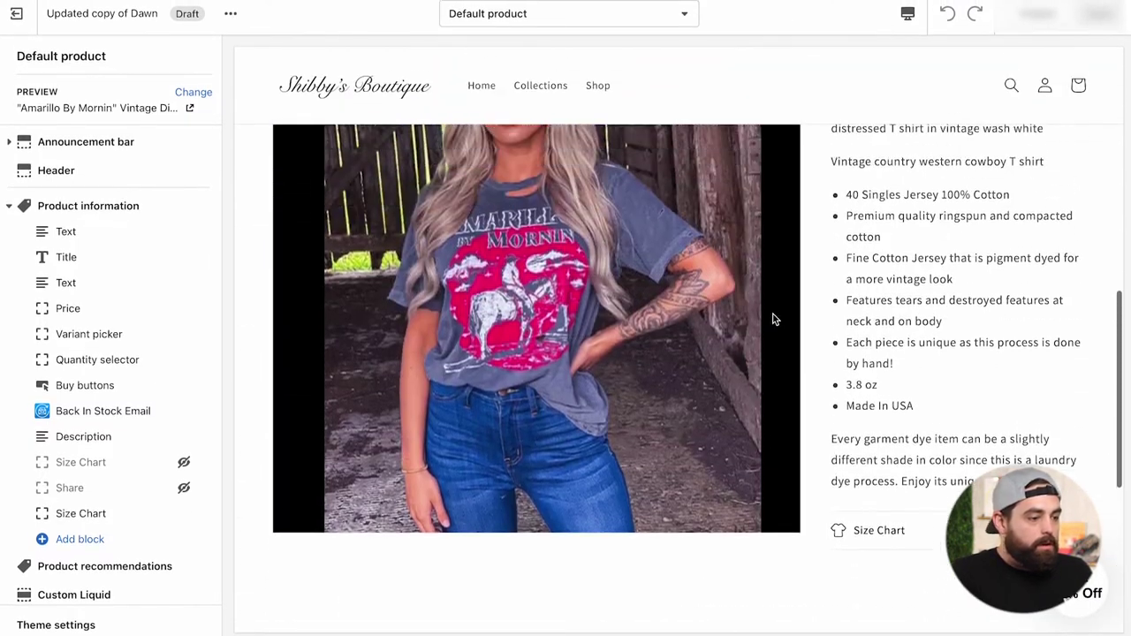
{"action": "scroll", "coordinate": [772, 316], "scroll_direction": "up", "scroll_amount": 5}
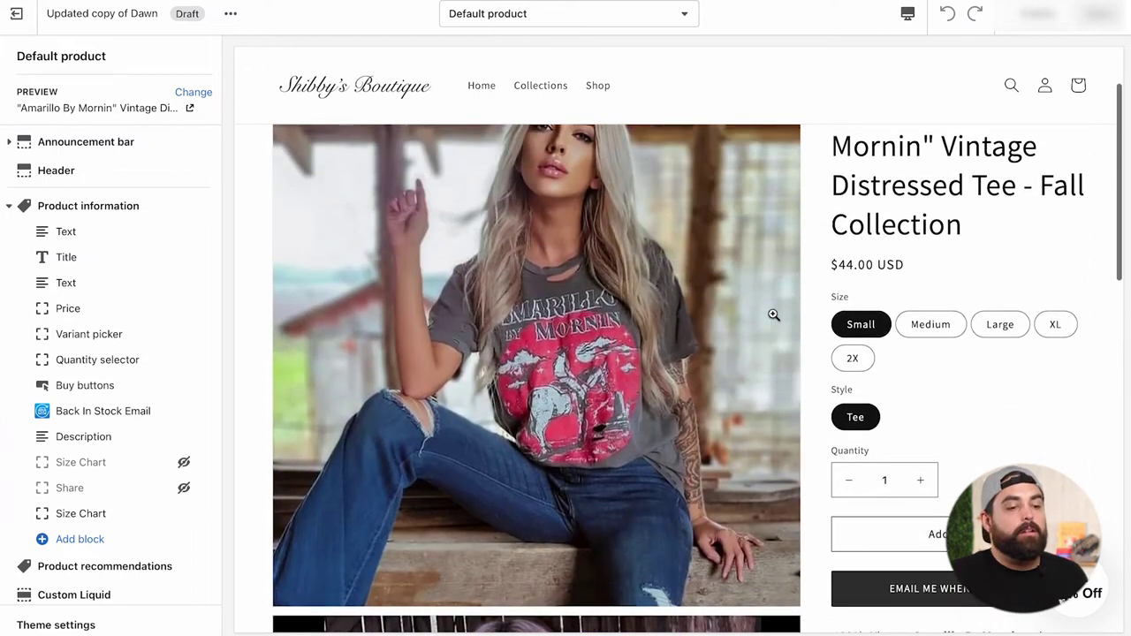
{"action": "scroll", "coordinate": [773, 314], "scroll_direction": "up", "scroll_amount": 2}
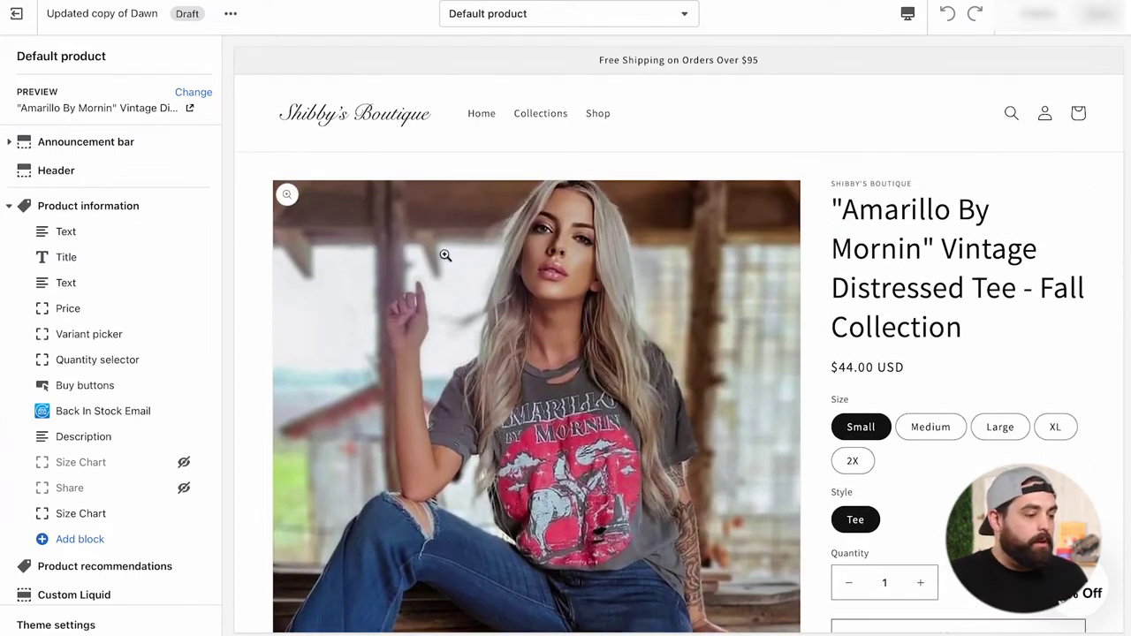
{"action": "left_click", "coordinate": [10, 207]}
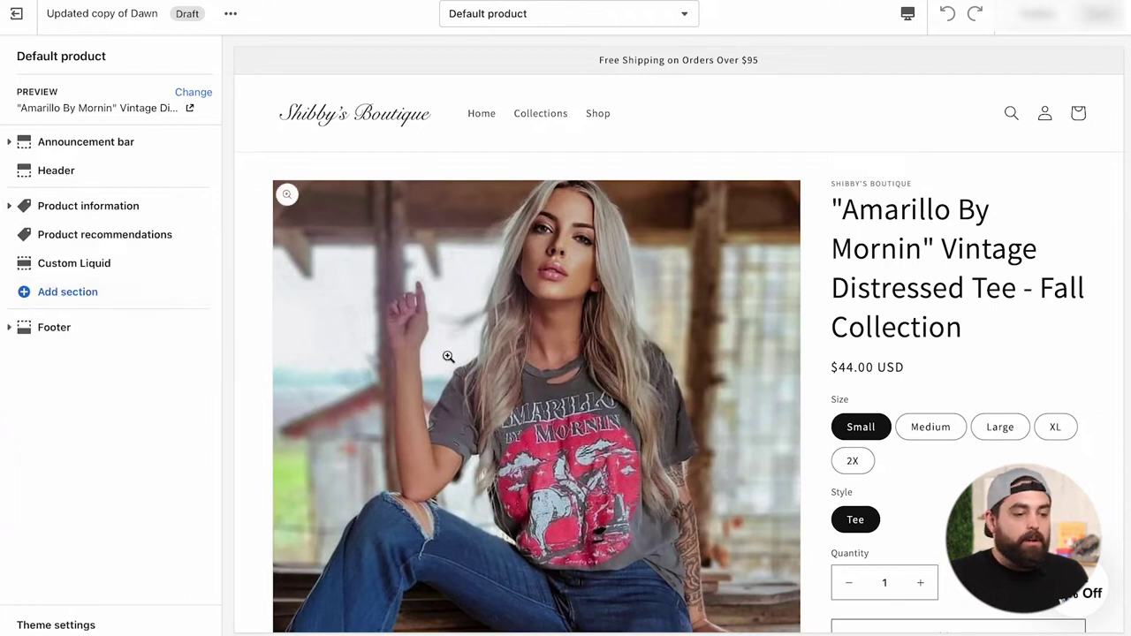
{"action": "scroll", "coordinate": [447, 355], "scroll_direction": "down", "scroll_amount": 3}
{"action": "scroll", "coordinate": [580, 382], "scroll_direction": "down", "scroll_amount": 5}
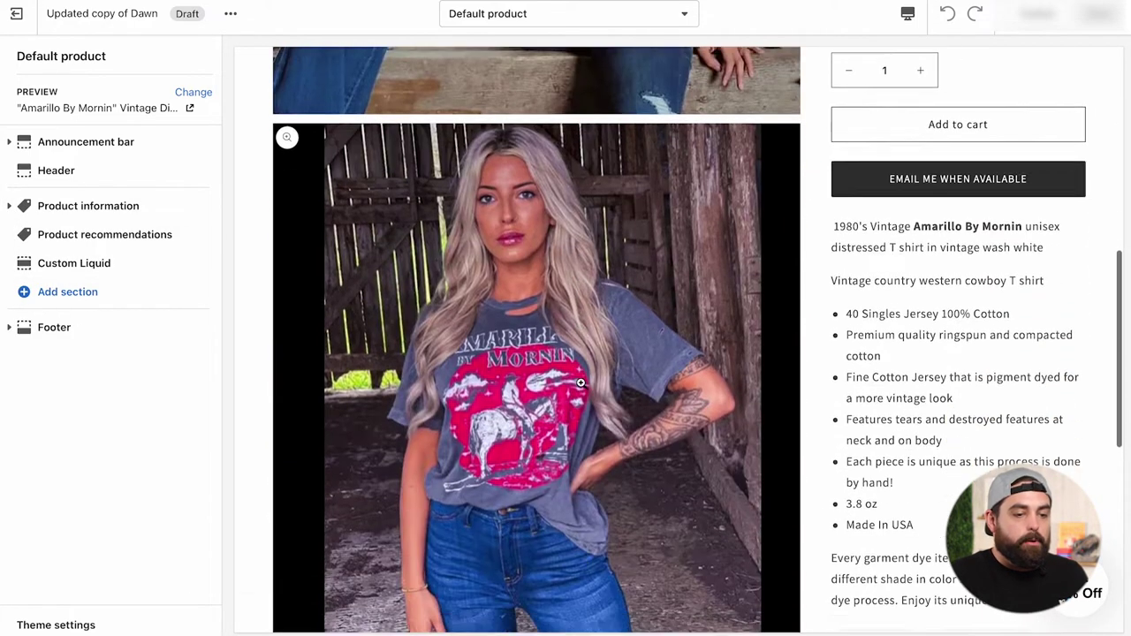
{"action": "scroll", "coordinate": [581, 383], "scroll_direction": "up", "scroll_amount": 2}
{"action": "scroll", "coordinate": [580, 383], "scroll_direction": "up", "scroll_amount": 4}
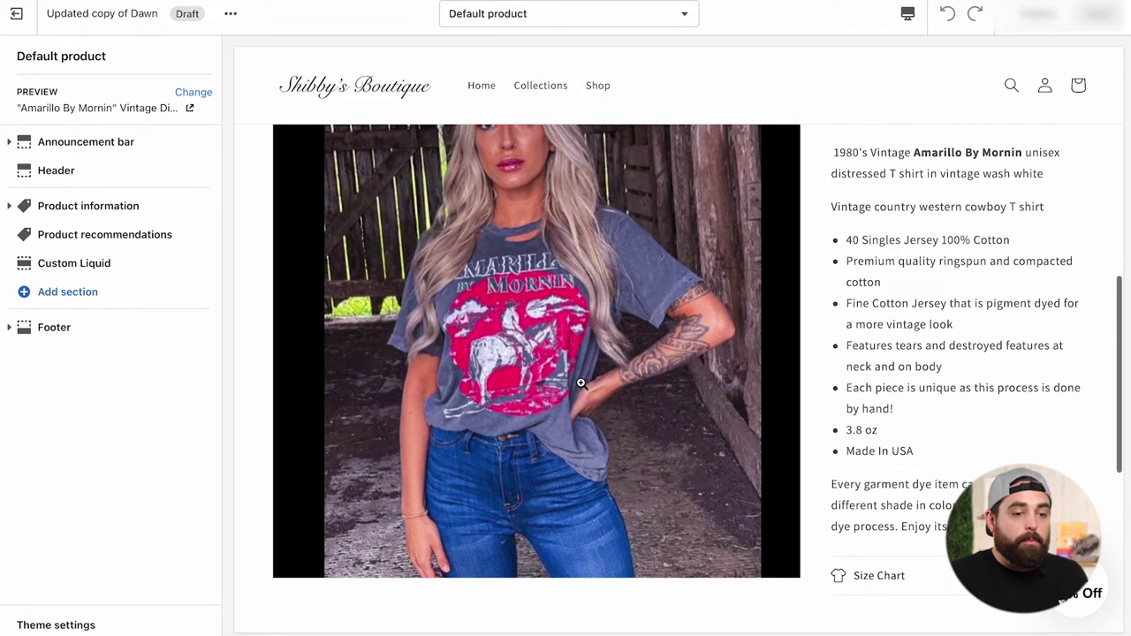
{"action": "scroll", "coordinate": [581, 383], "scroll_direction": "down", "scroll_amount": 7}
{"action": "scroll", "coordinate": [581, 384], "scroll_direction": "down", "scroll_amount": 1}
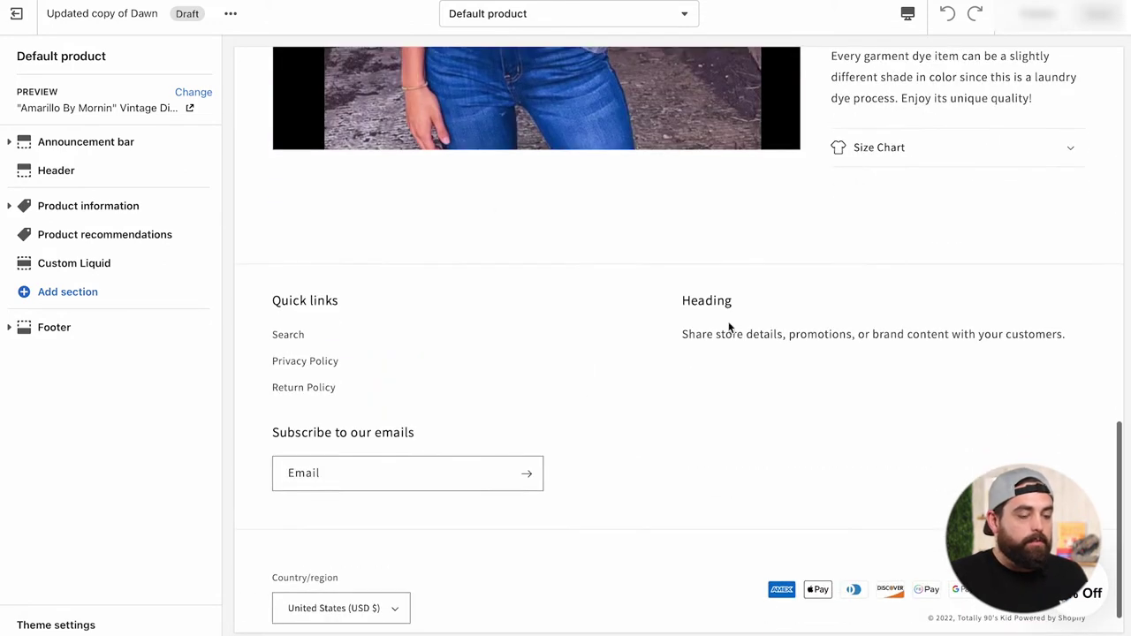
{"action": "left_click", "coordinate": [66, 301]}
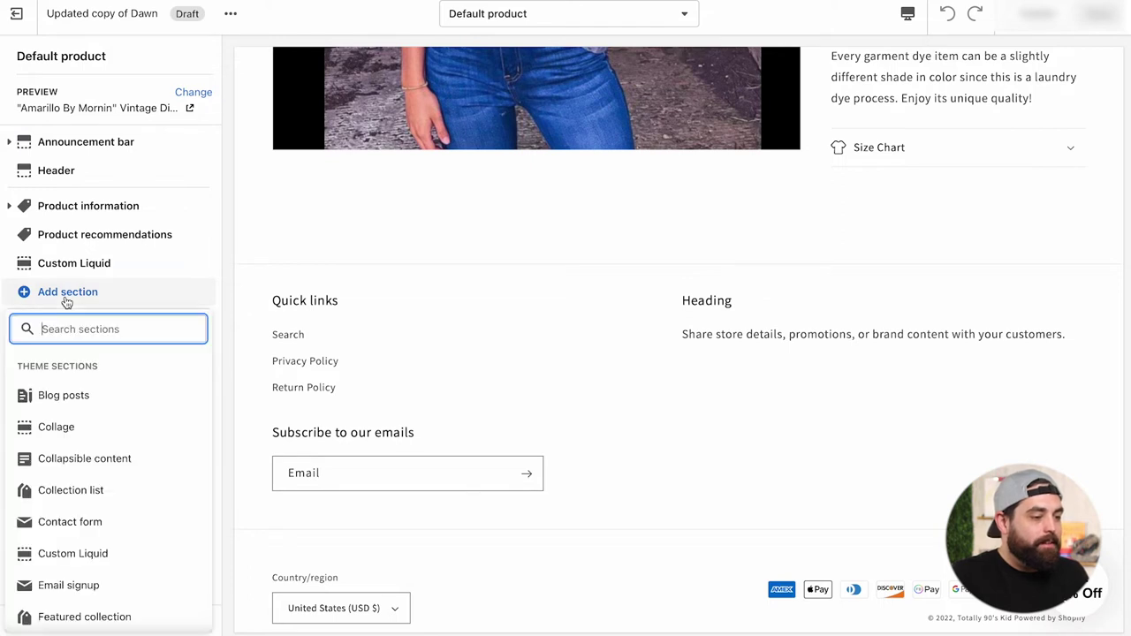
Add a Collage section and remove its Video and Collection blocks.
{"action": "left_click", "coordinate": [68, 429]}
{"action": "scroll", "coordinate": [444, 281], "scroll_direction": "down", "scroll_amount": 2}
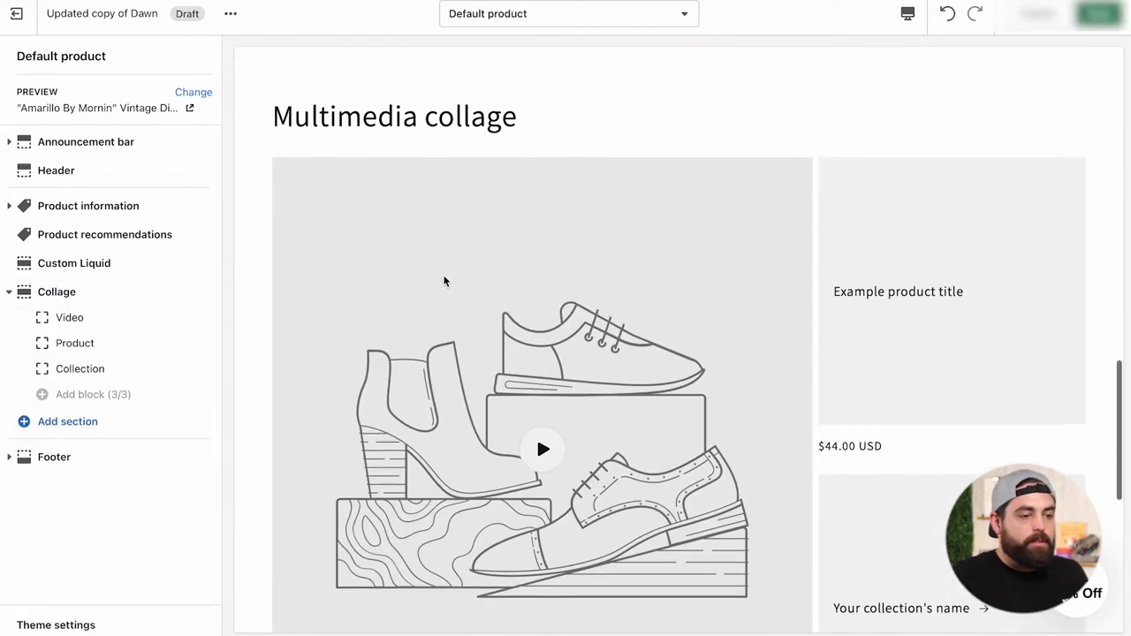
{"action": "scroll", "coordinate": [444, 281], "scroll_direction": "down", "scroll_amount": 1}
{"action": "scroll", "coordinate": [445, 281], "scroll_direction": "down", "scroll_amount": 1}
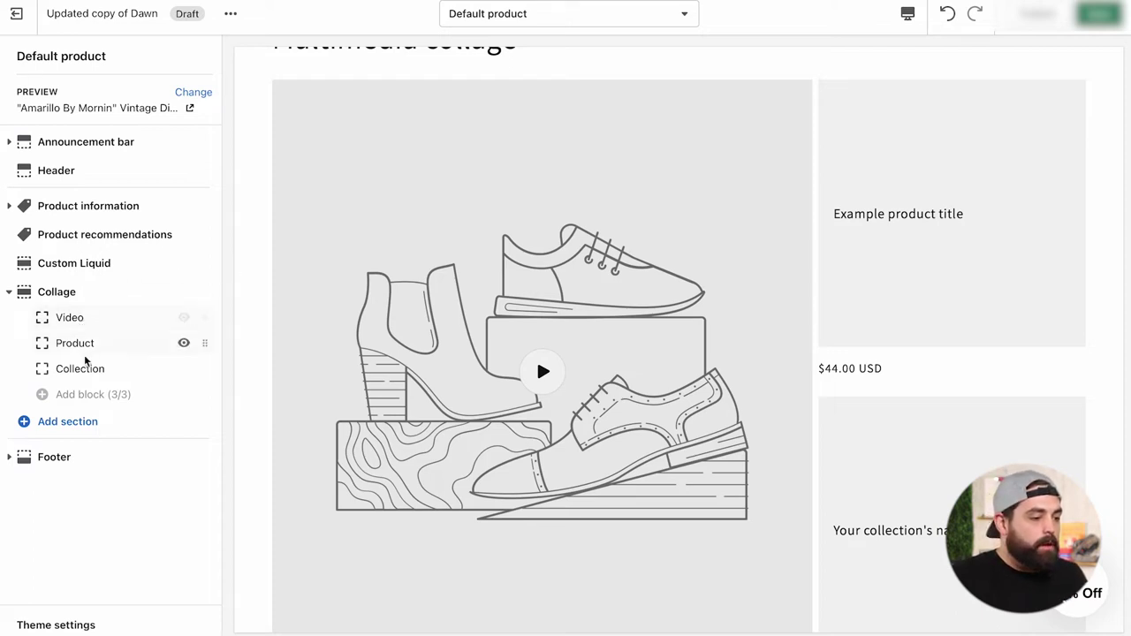
{"action": "left_click", "coordinate": [70, 318]}
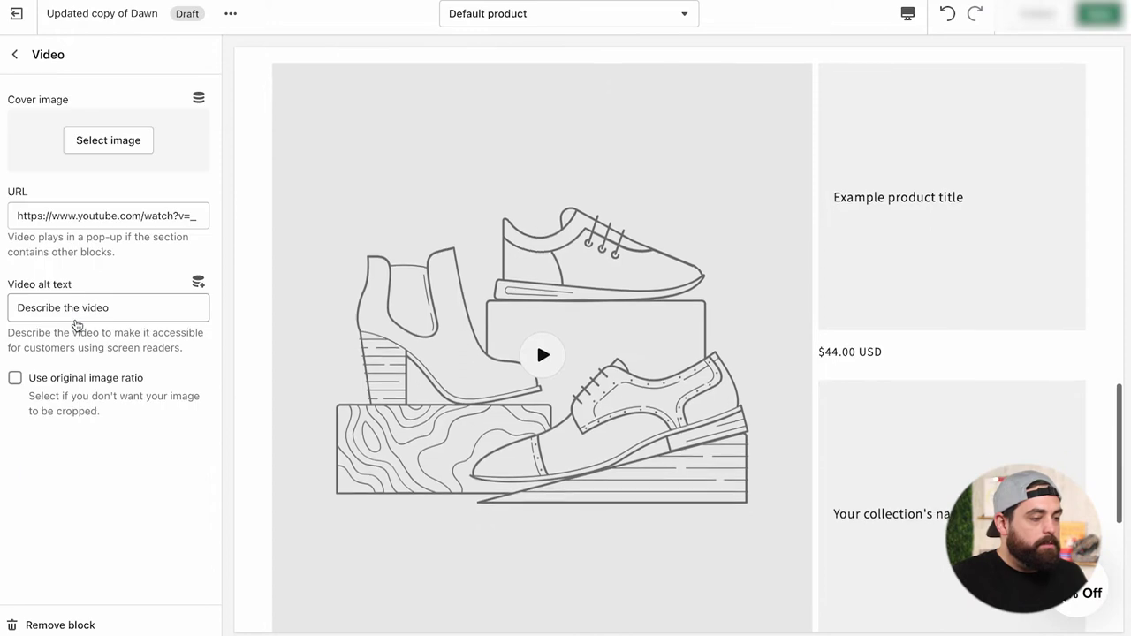
{"action": "left_click", "coordinate": [70, 624]}
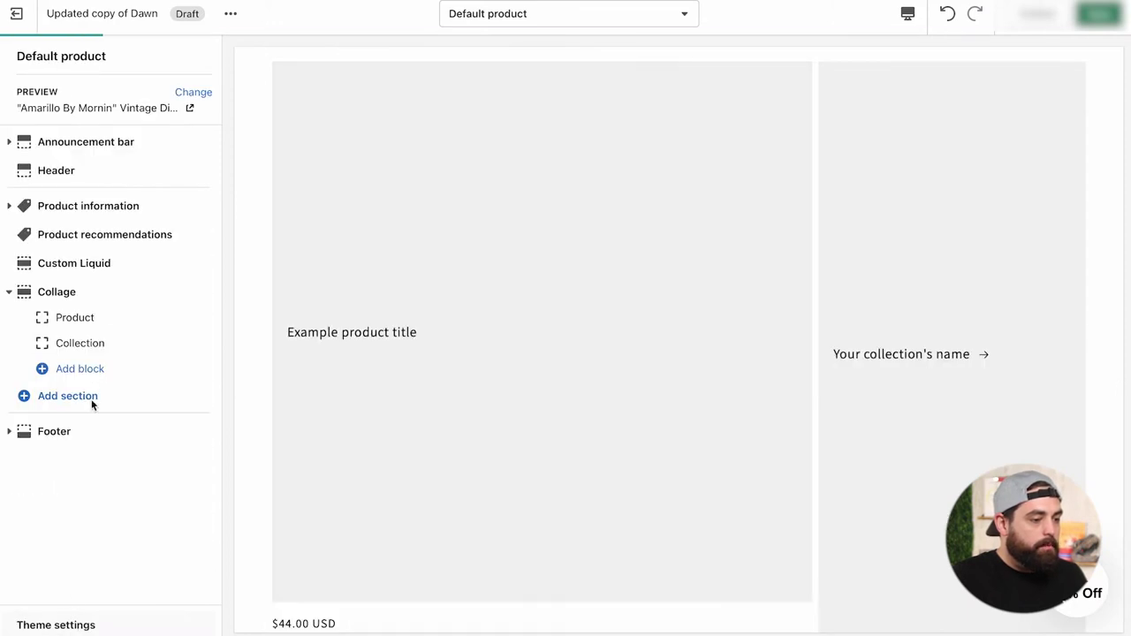
{"action": "left_click", "coordinate": [86, 352]}
{"action": "left_click", "coordinate": [62, 622]}
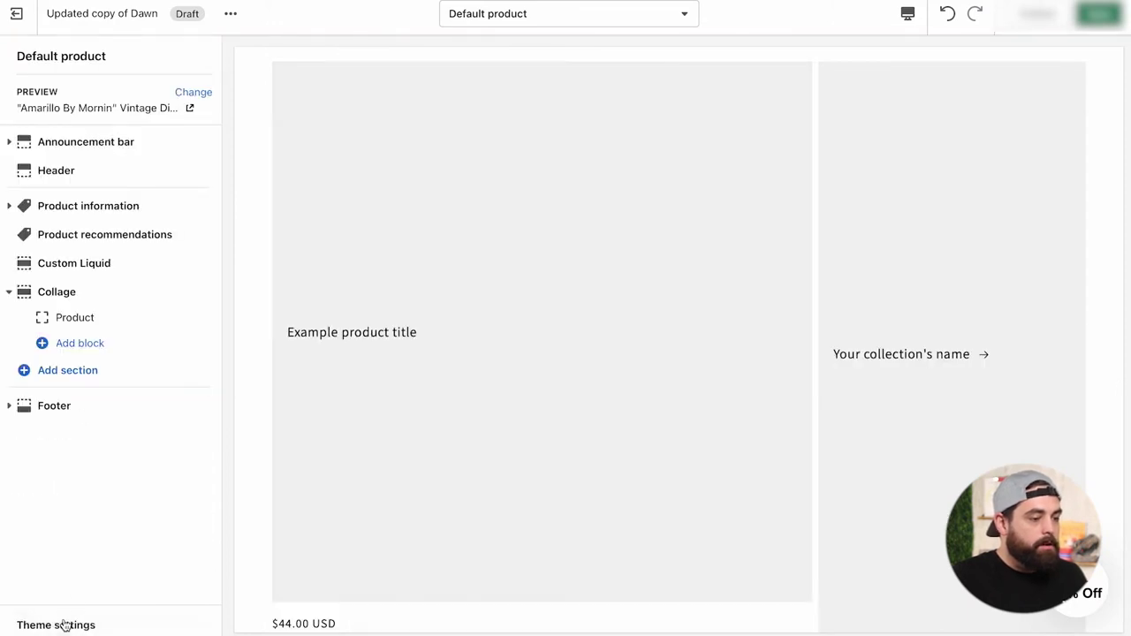
Add two more Product blocks so the collage holds three products.
{"action": "left_click", "coordinate": [77, 351]}
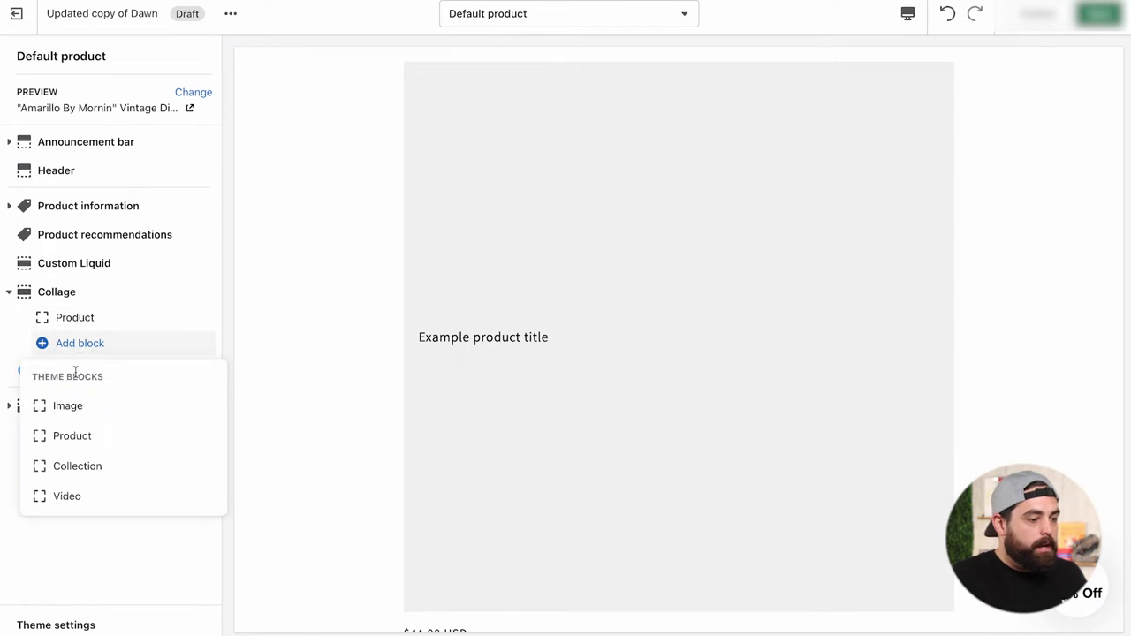
{"action": "left_click", "coordinate": [76, 438]}
{"action": "left_click", "coordinate": [80, 371]}
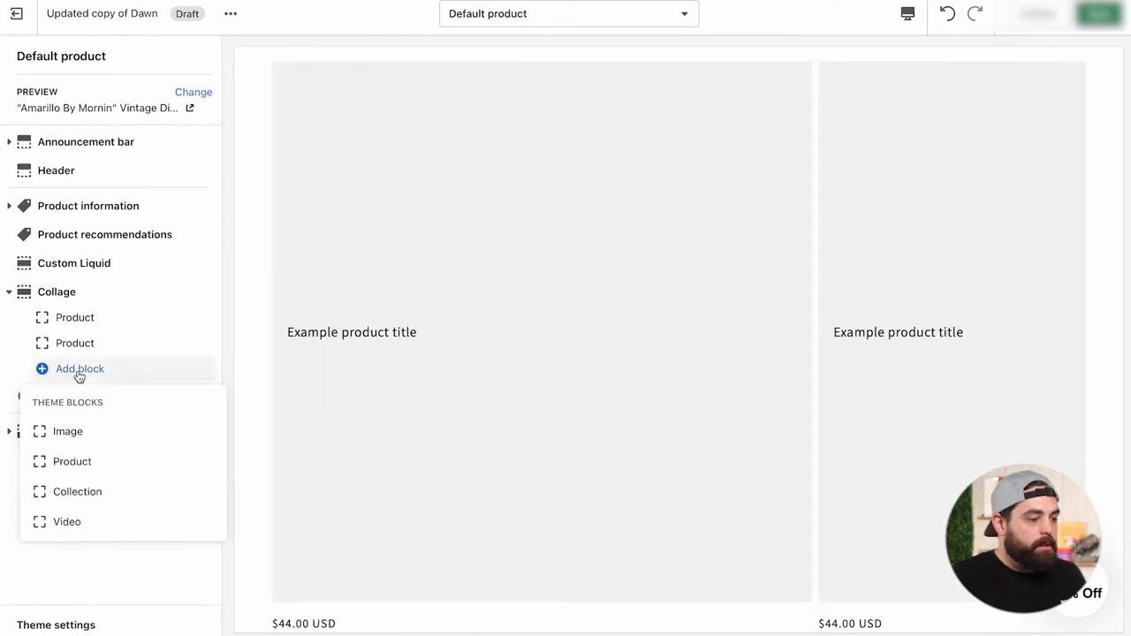
{"action": "left_click", "coordinate": [77, 455]}
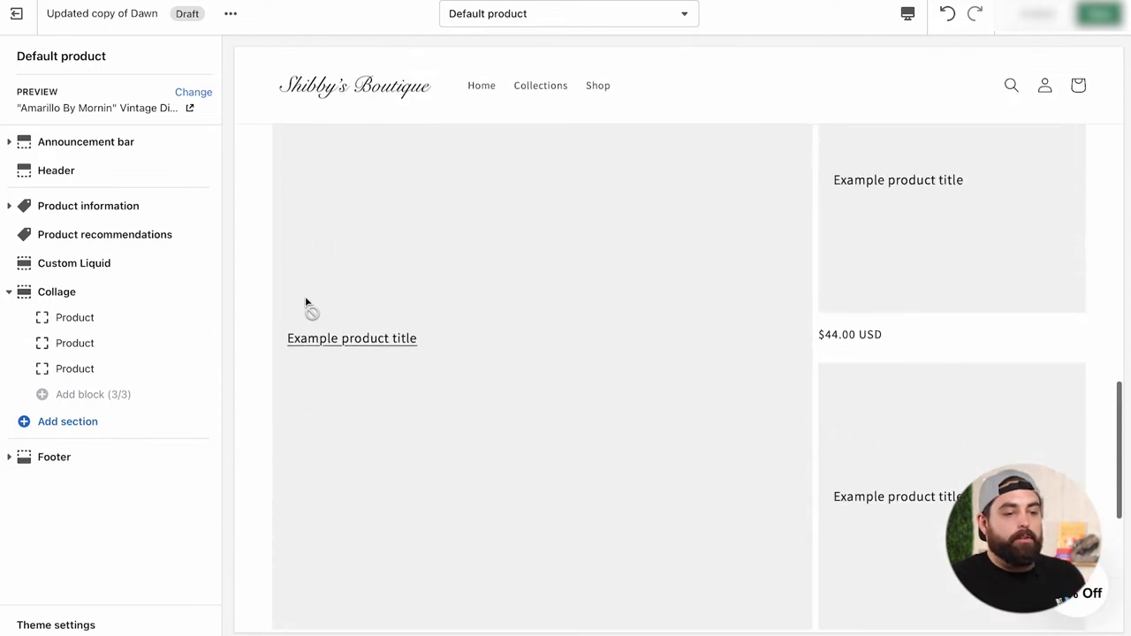
Connect the first collage product block to the Complete the look 1 metafield.
{"action": "left_click", "coordinate": [75, 318]}
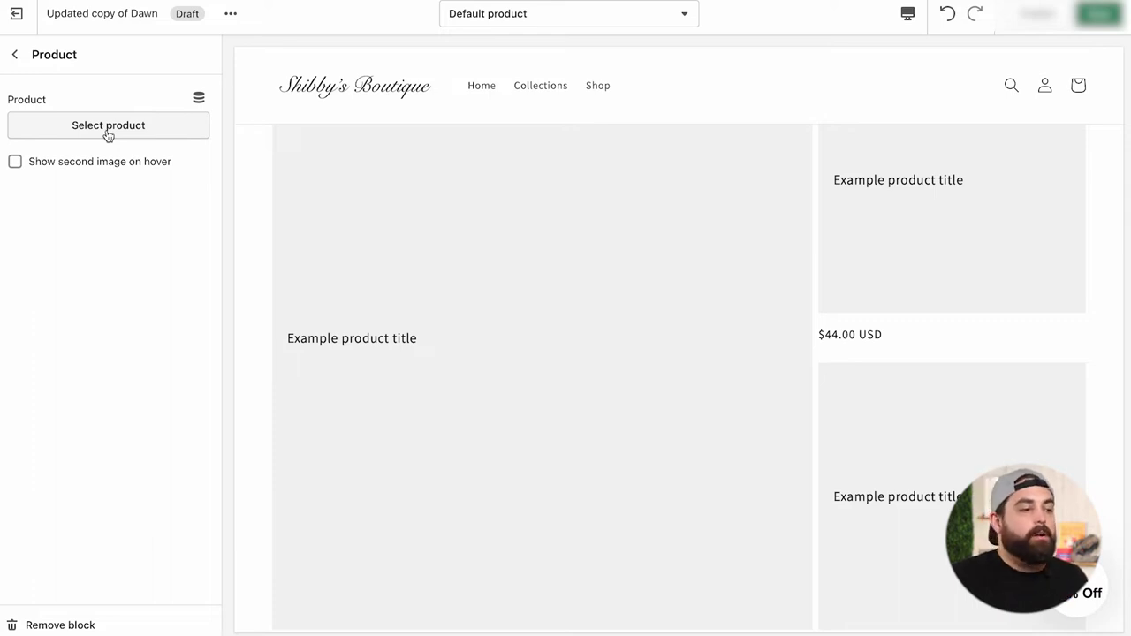
{"action": "left_click", "coordinate": [199, 100]}
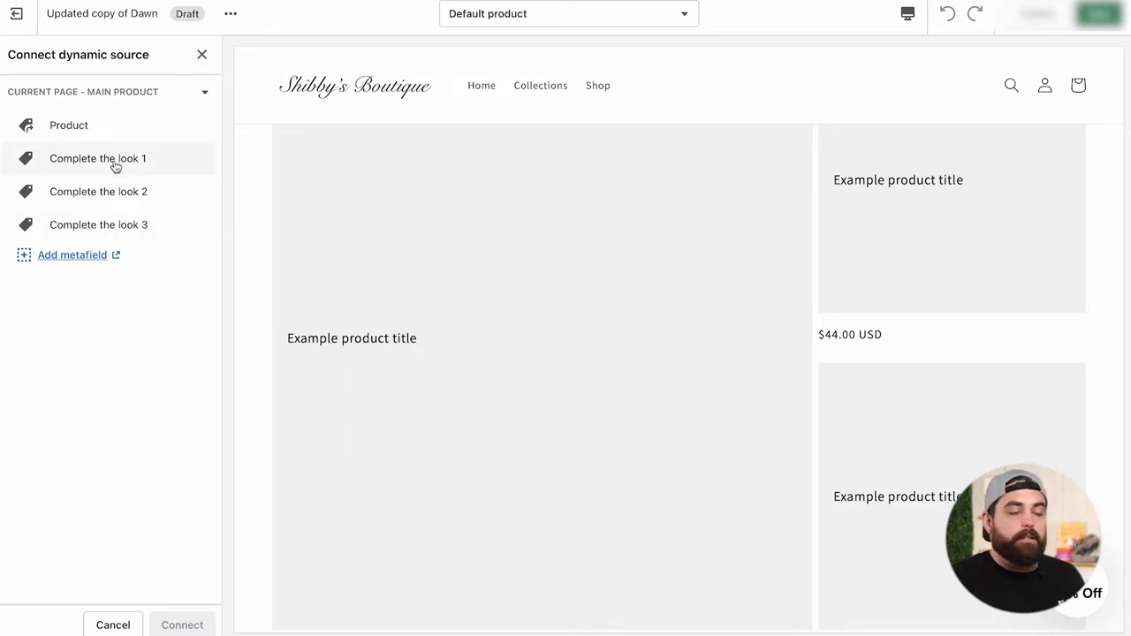
{"action": "left_click", "coordinate": [82, 160]}
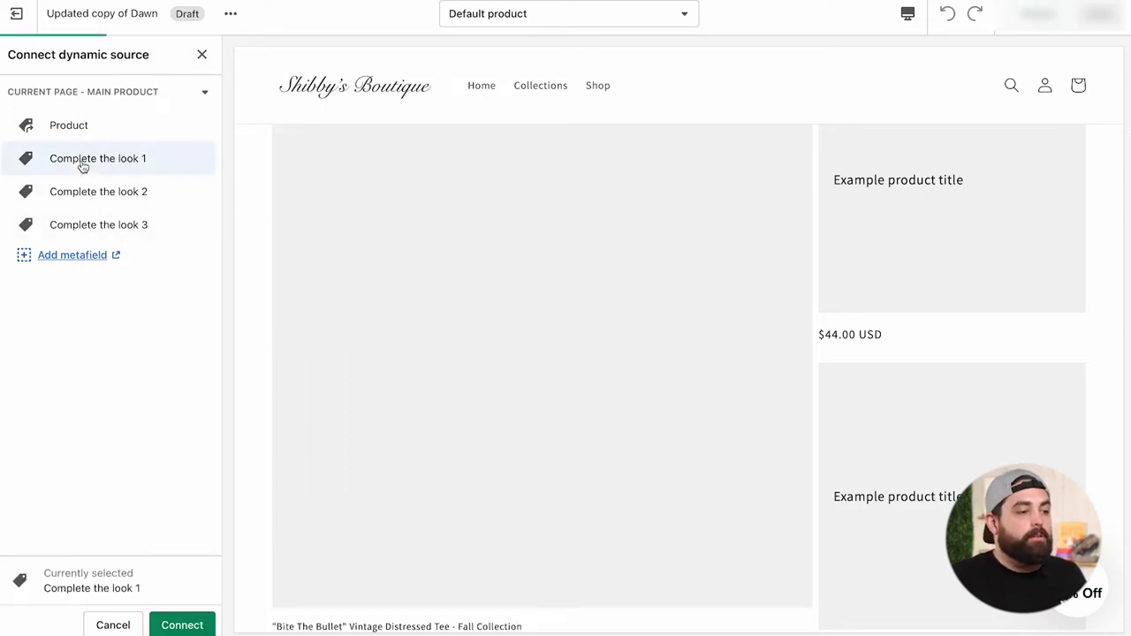
{"action": "left_click", "coordinate": [179, 625]}
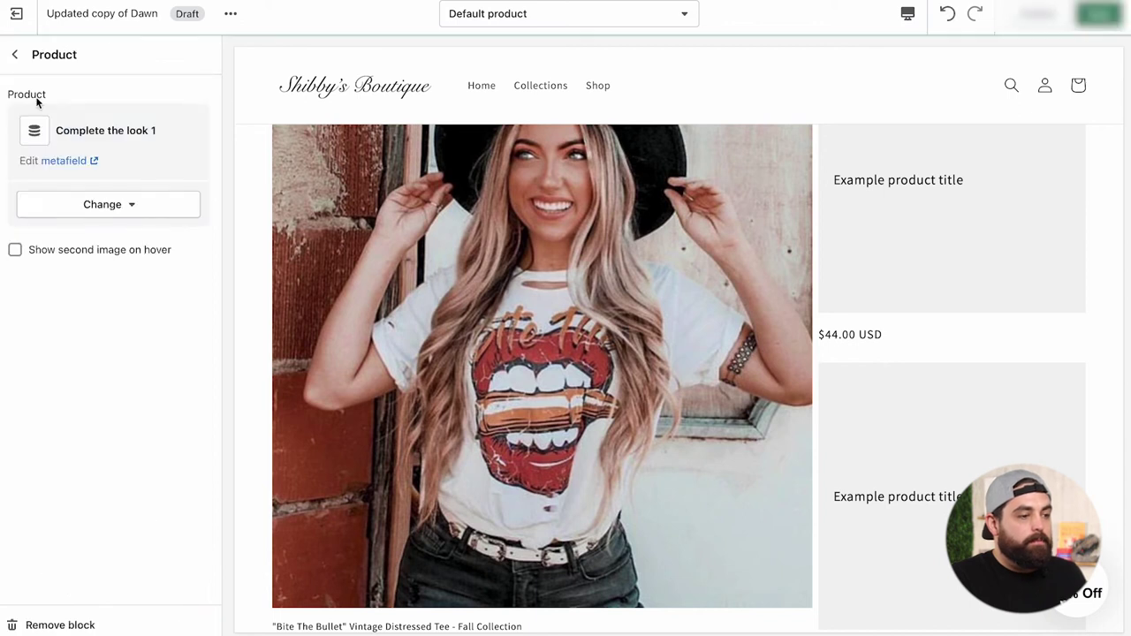
{"action": "left_click", "coordinate": [16, 58]}
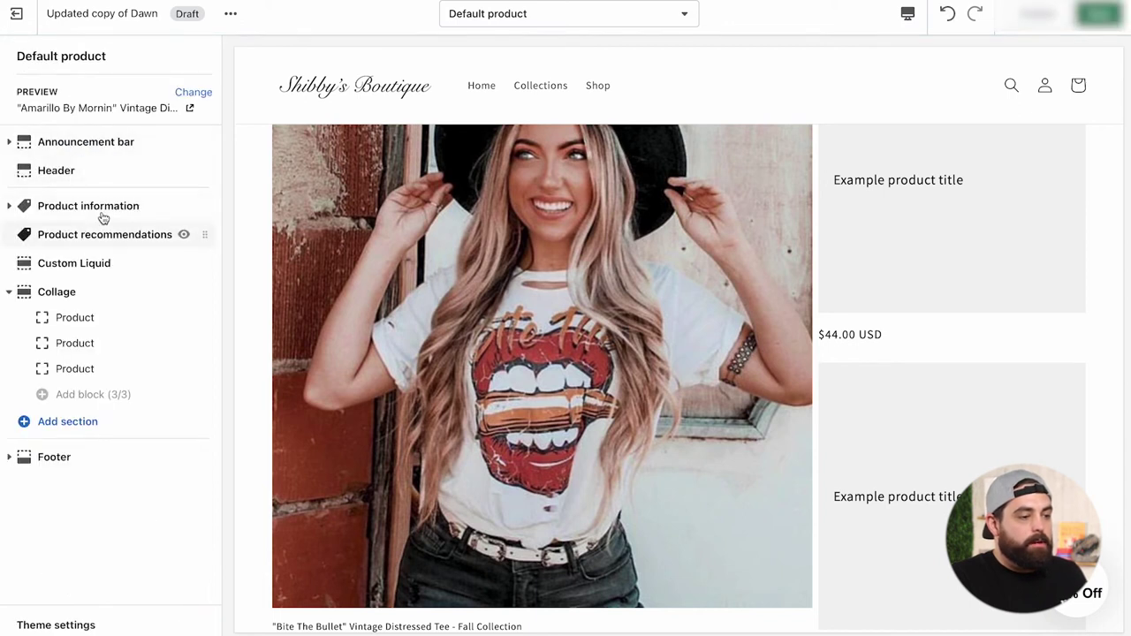
Connect the second collage product block to the Complete the look 2 metafield.
{"action": "left_click", "coordinate": [83, 351]}
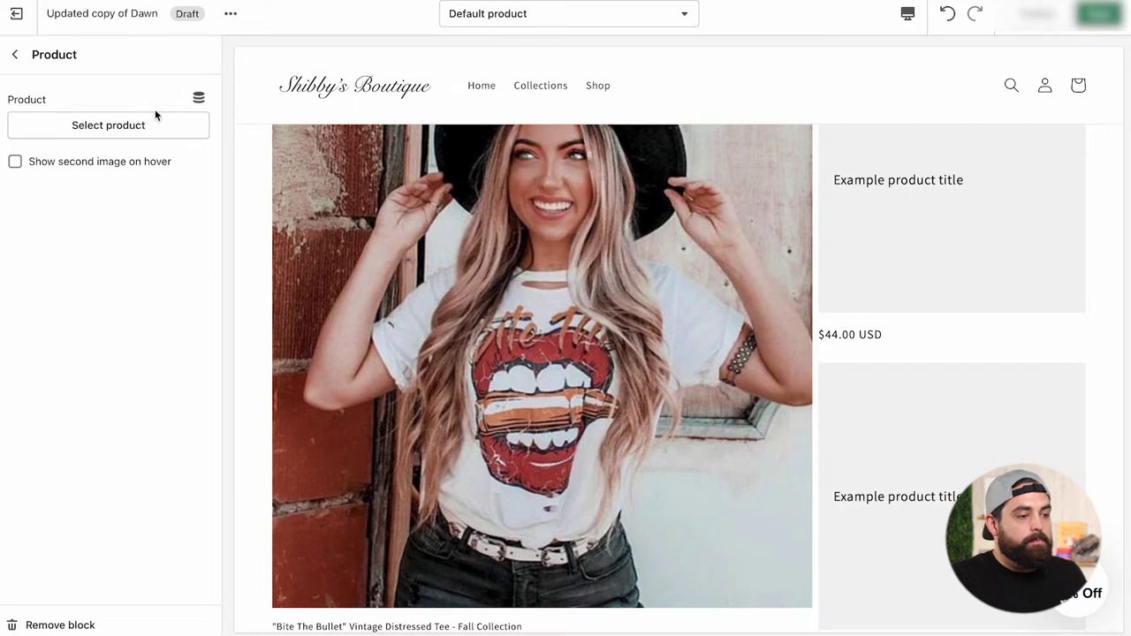
{"action": "left_click", "coordinate": [198, 97]}
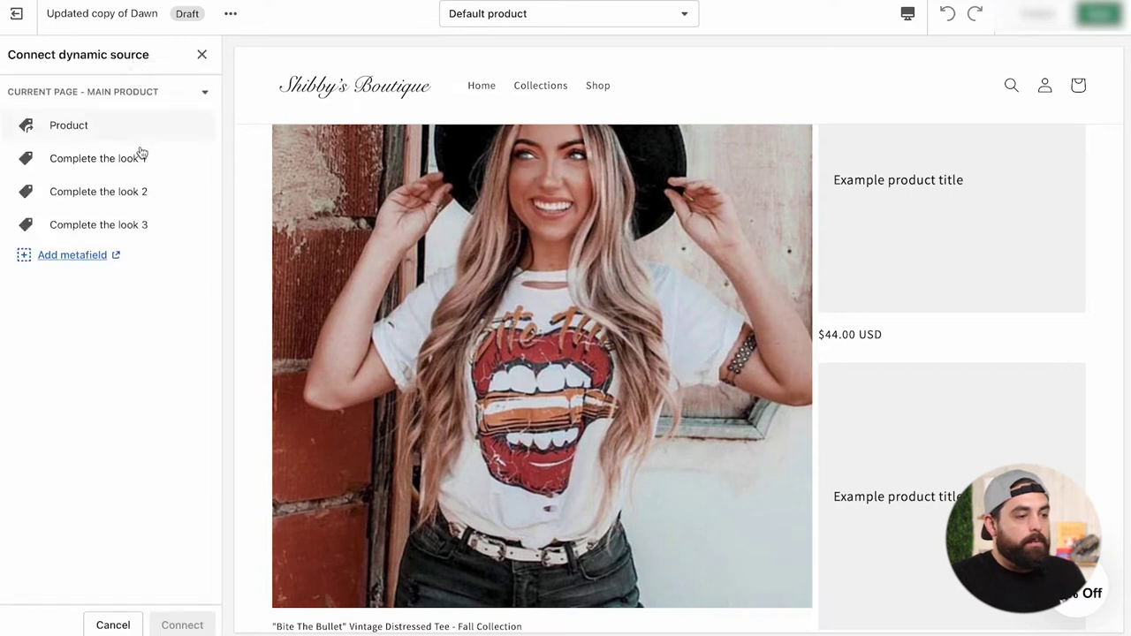
{"action": "left_click", "coordinate": [108, 190]}
{"action": "mouse_move", "coordinate": [170, 623]}
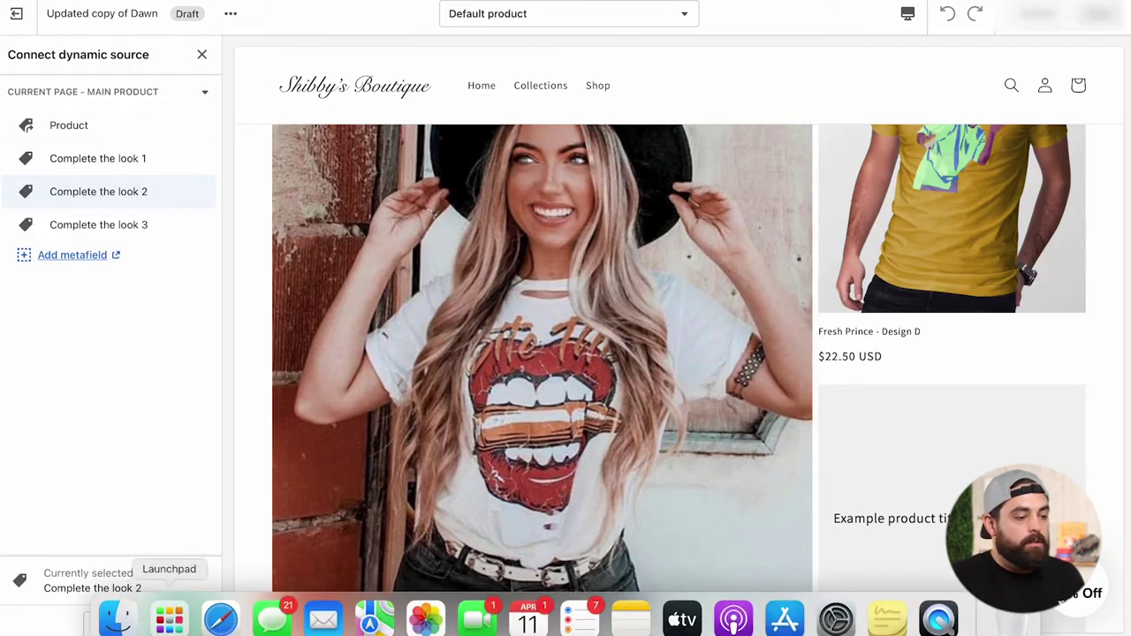
{"action": "left_click", "coordinate": [178, 624]}
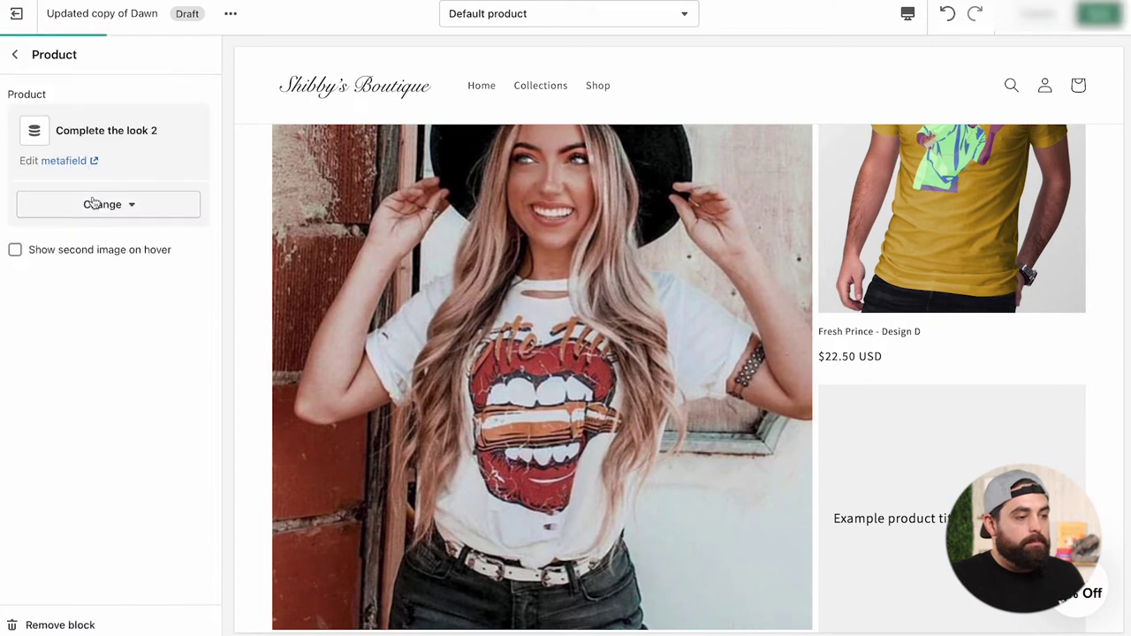
{"action": "left_click", "coordinate": [16, 55]}
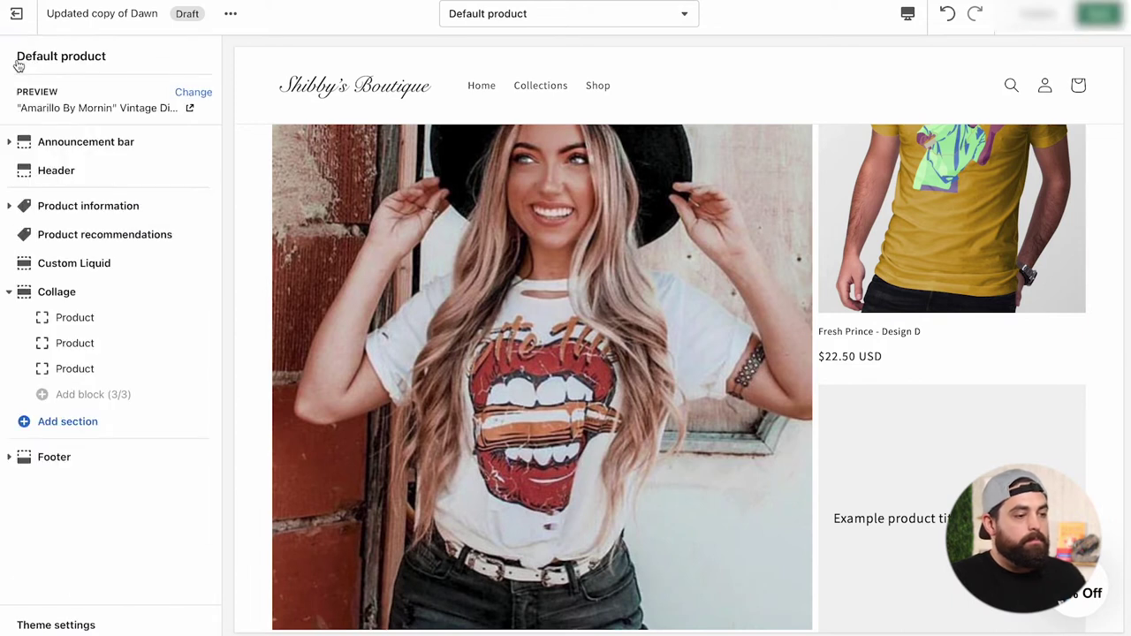
Connect the third collage product block to the Complete the look 3 metafield.
{"action": "left_click", "coordinate": [86, 375]}
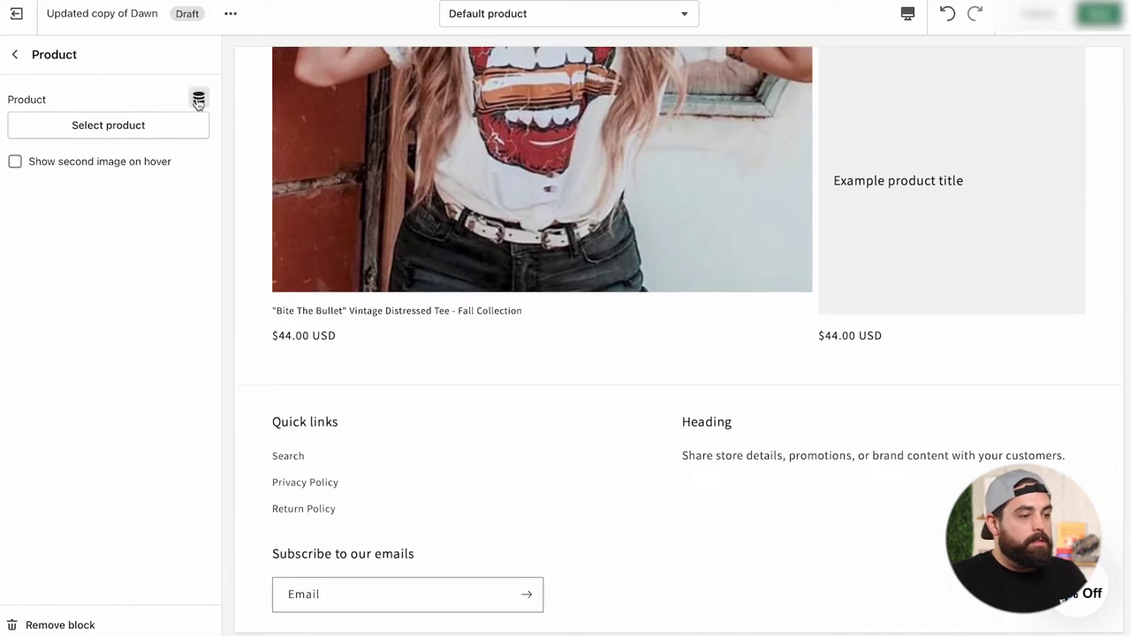
{"action": "left_click", "coordinate": [198, 101]}
{"action": "left_click", "coordinate": [106, 226]}
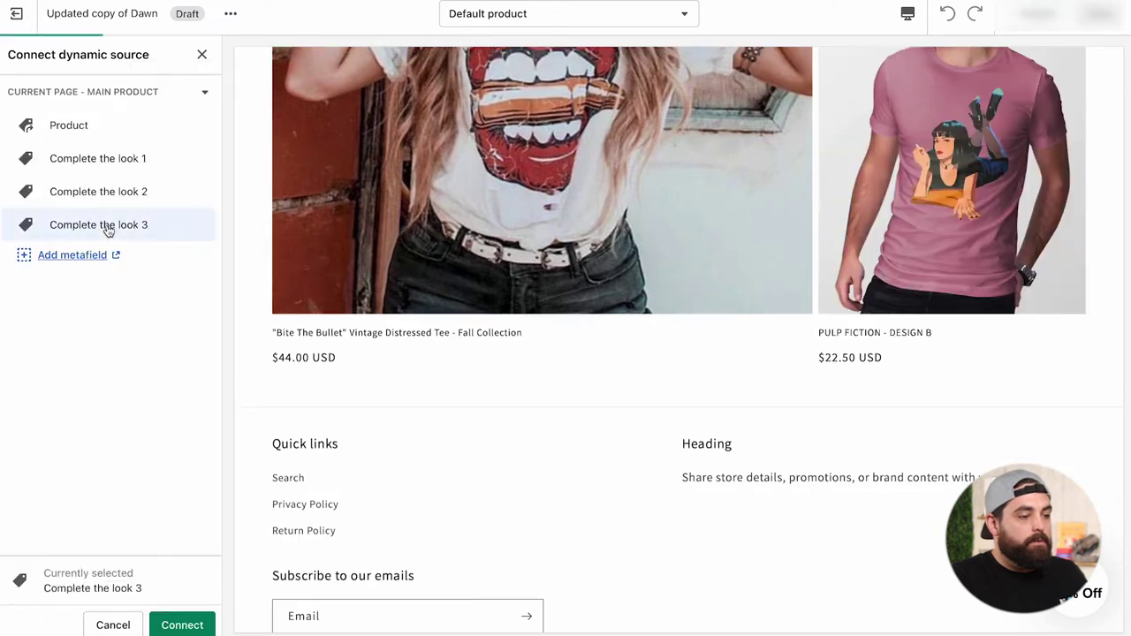
{"action": "left_click", "coordinate": [182, 624]}
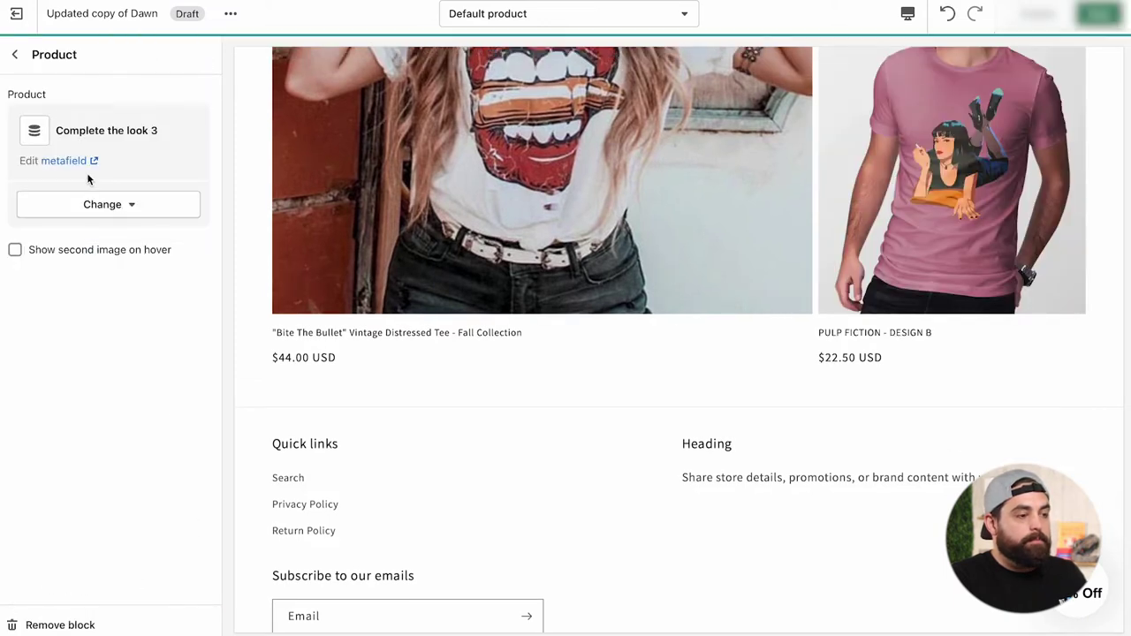
{"action": "left_click", "coordinate": [15, 54]}
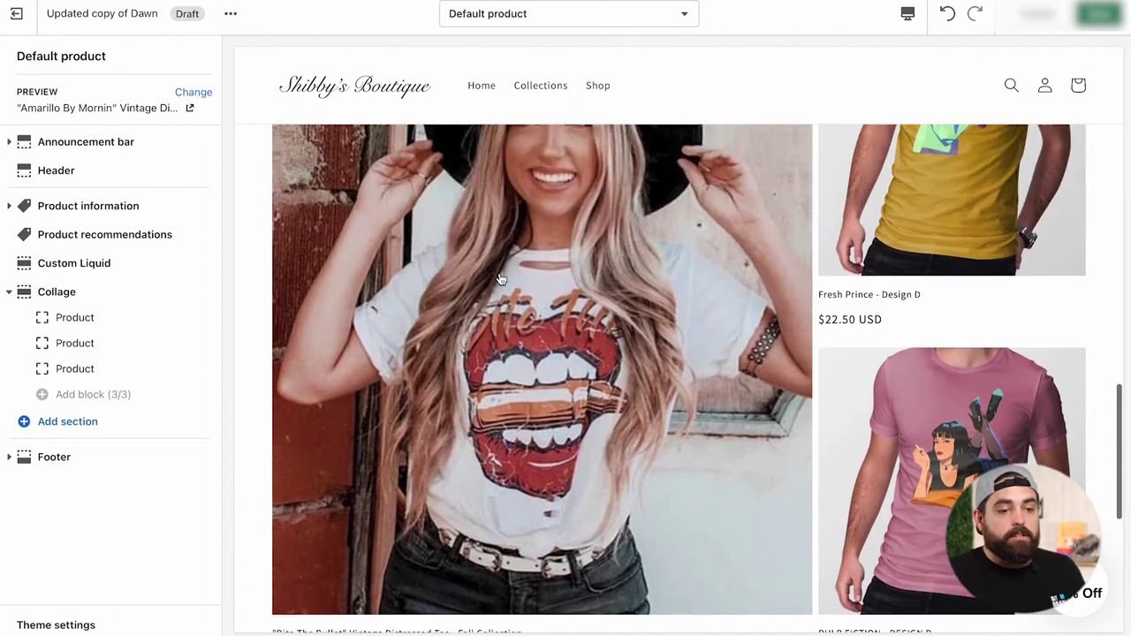
Replace the collage heading 'Multimedia collage' with 'Complete the Look'.
{"action": "scroll", "coordinate": [499, 279], "scroll_direction": "up", "scroll_amount": 3}
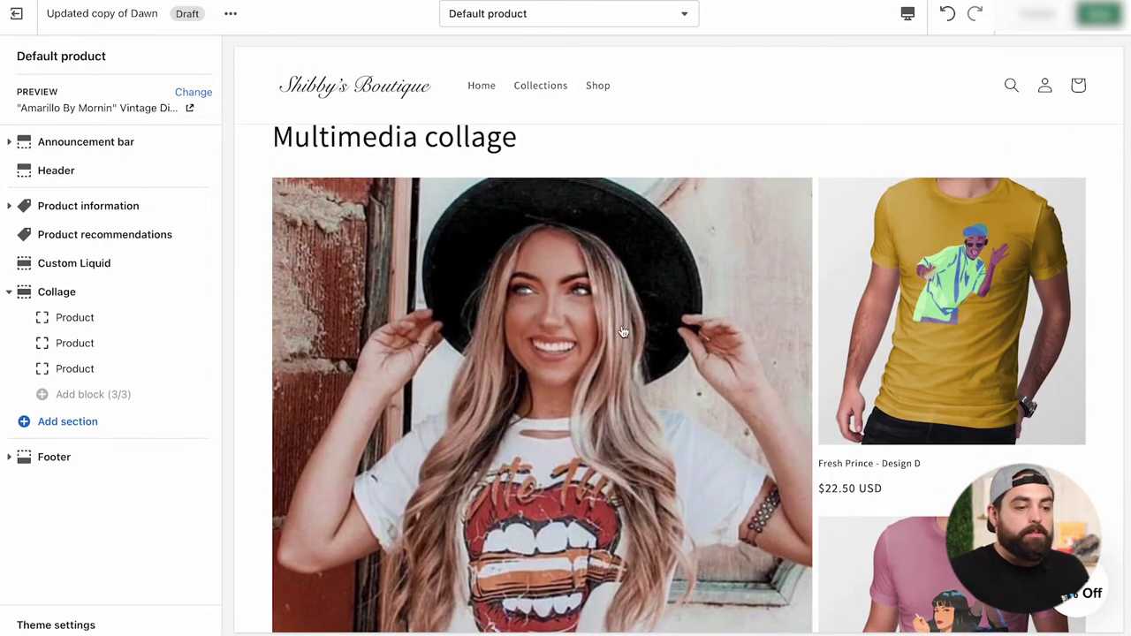
{"action": "scroll", "coordinate": [565, 309], "scroll_direction": "down", "scroll_amount": 4}
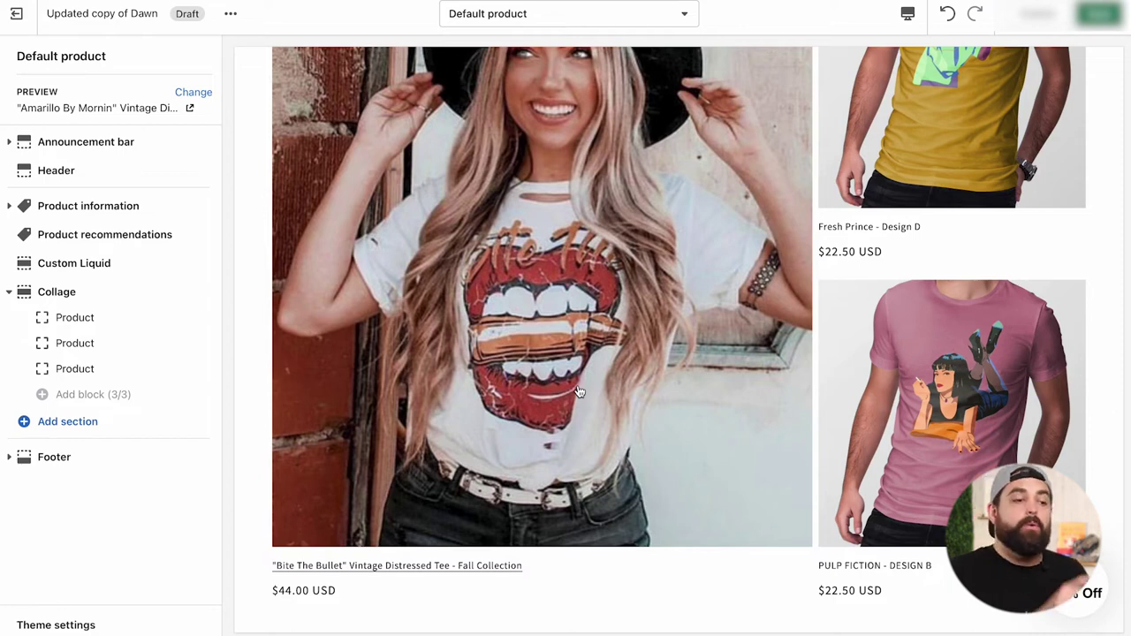
{"action": "scroll", "coordinate": [579, 392], "scroll_direction": "up", "scroll_amount": 10}
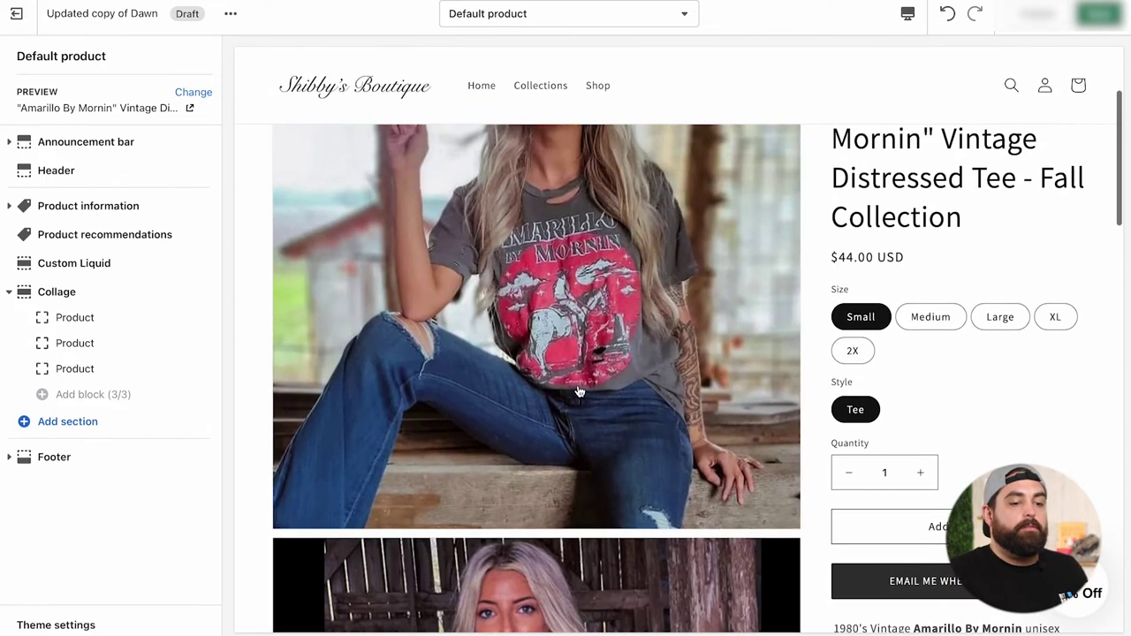
{"action": "scroll", "coordinate": [578, 386], "scroll_direction": "down", "scroll_amount": 5}
{"action": "scroll", "coordinate": [578, 386], "scroll_direction": "down", "scroll_amount": 5}
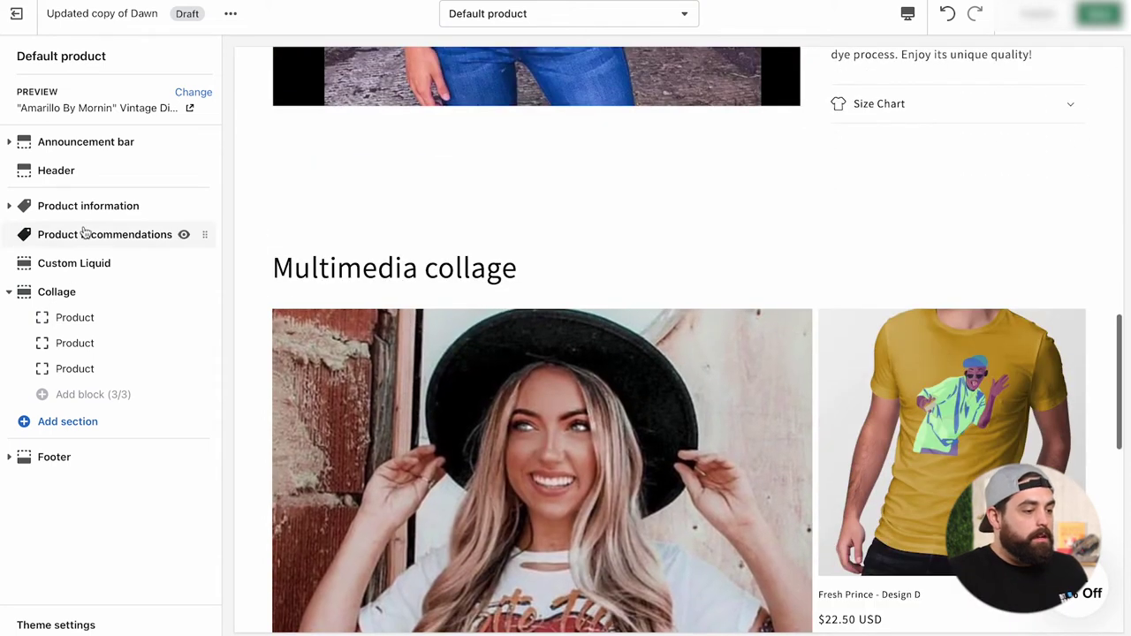
{"action": "left_click", "coordinate": [59, 292]}
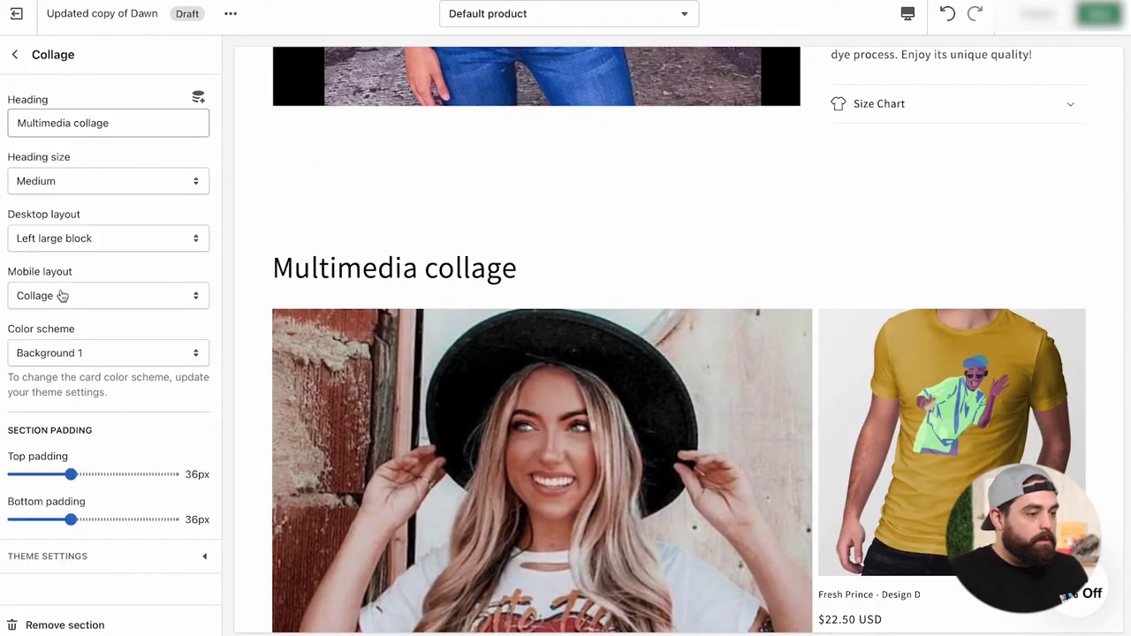
{"action": "triple_click", "coordinate": [117, 121]}
{"action": "type", "text": "om"}
{"action": "key", "text": "BackSpace"}
{"action": "key", "text": "BackSpace"}
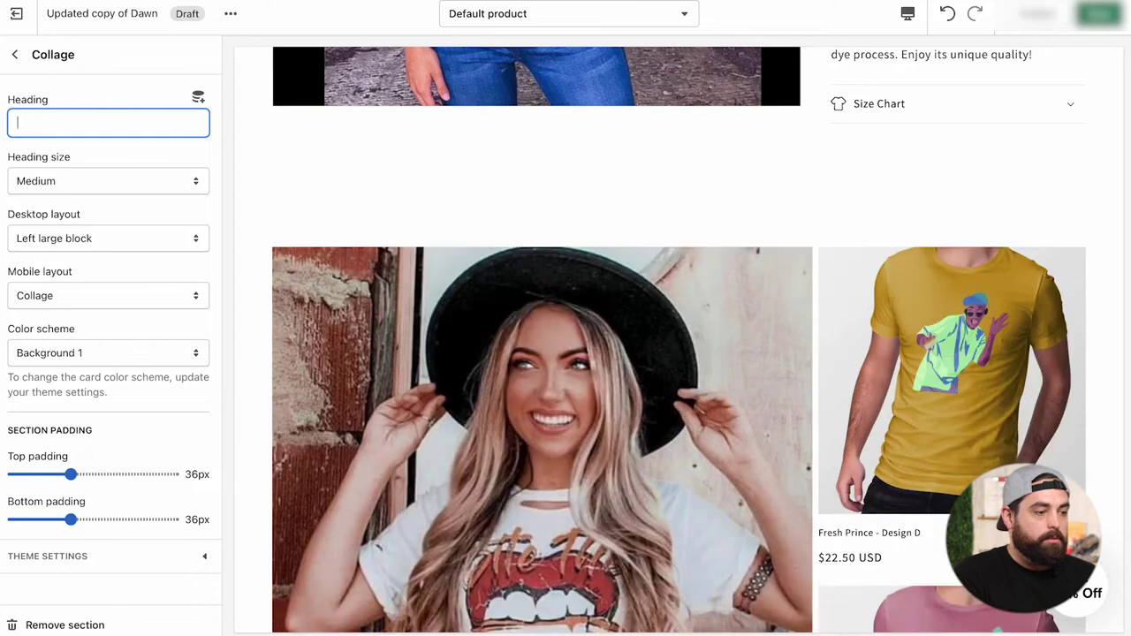
{"action": "type", "text": "Complete the Look"}
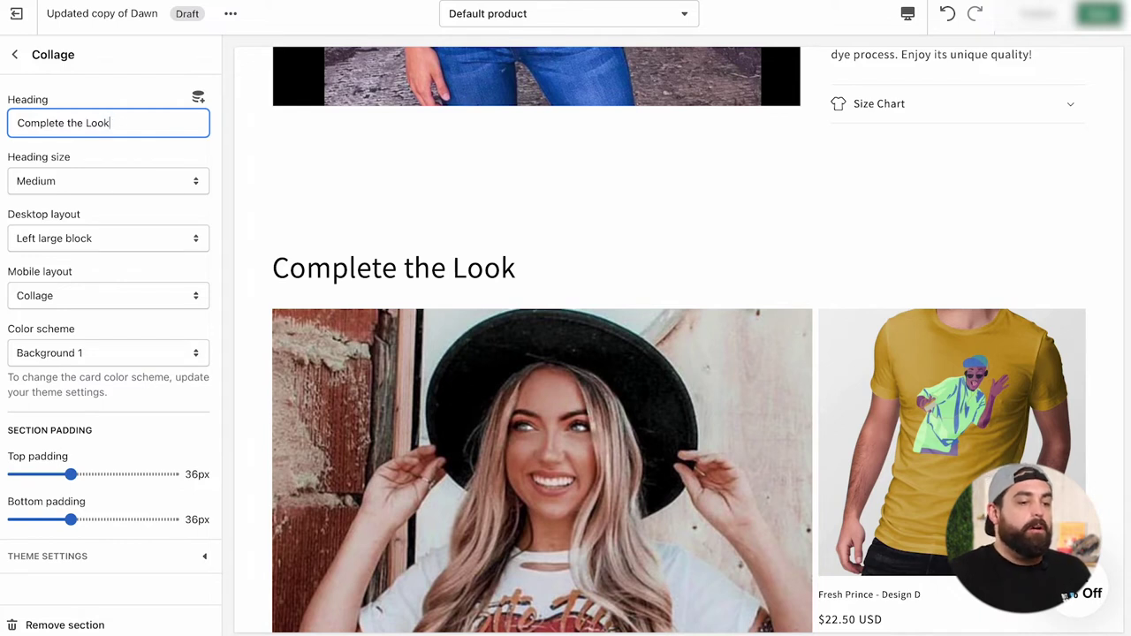
{"action": "left_click", "coordinate": [14, 53]}
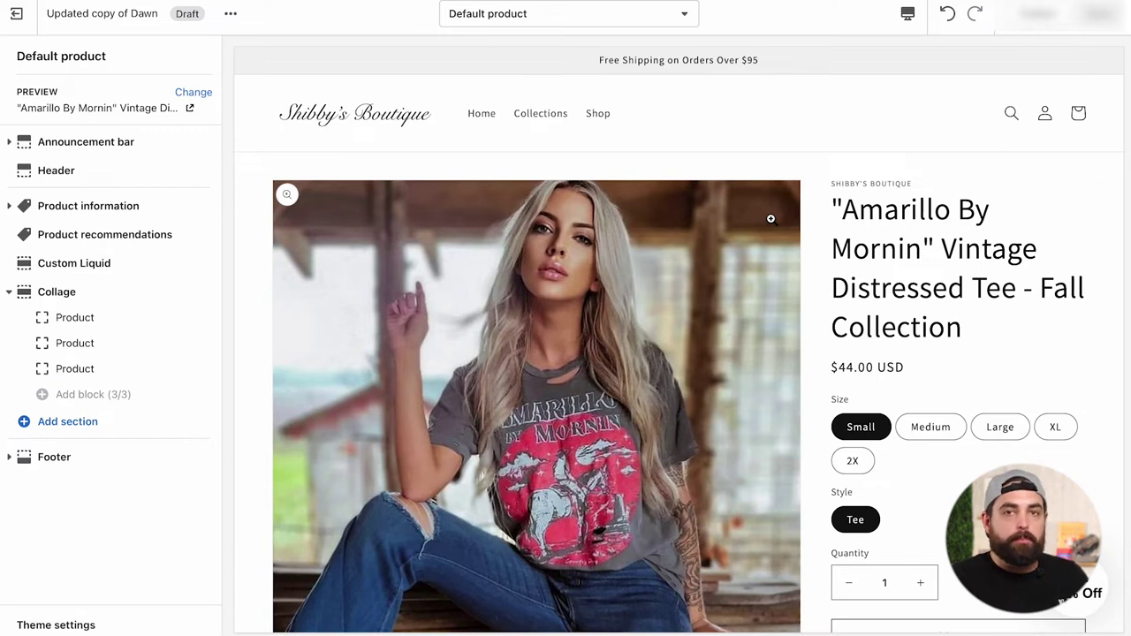
Open the Bite The Bullet tee in the preview and inspect its placeholder-only Complete the Look collage.
{"action": "scroll", "coordinate": [771, 218], "scroll_direction": "down", "scroll_amount": 10}
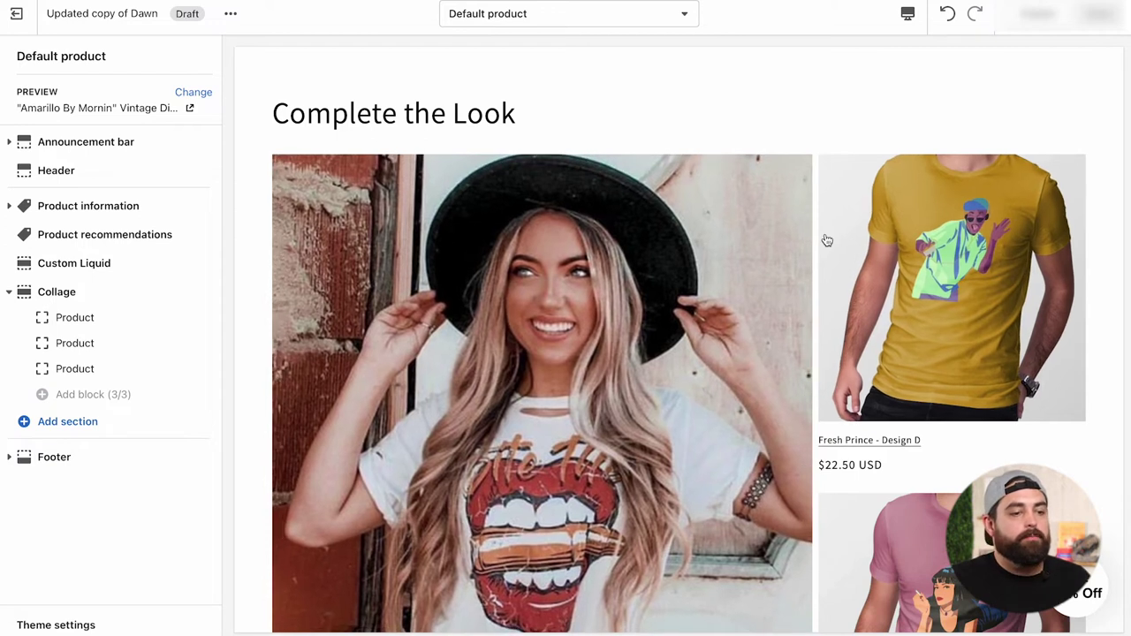
{"action": "left_click", "coordinate": [598, 244]}
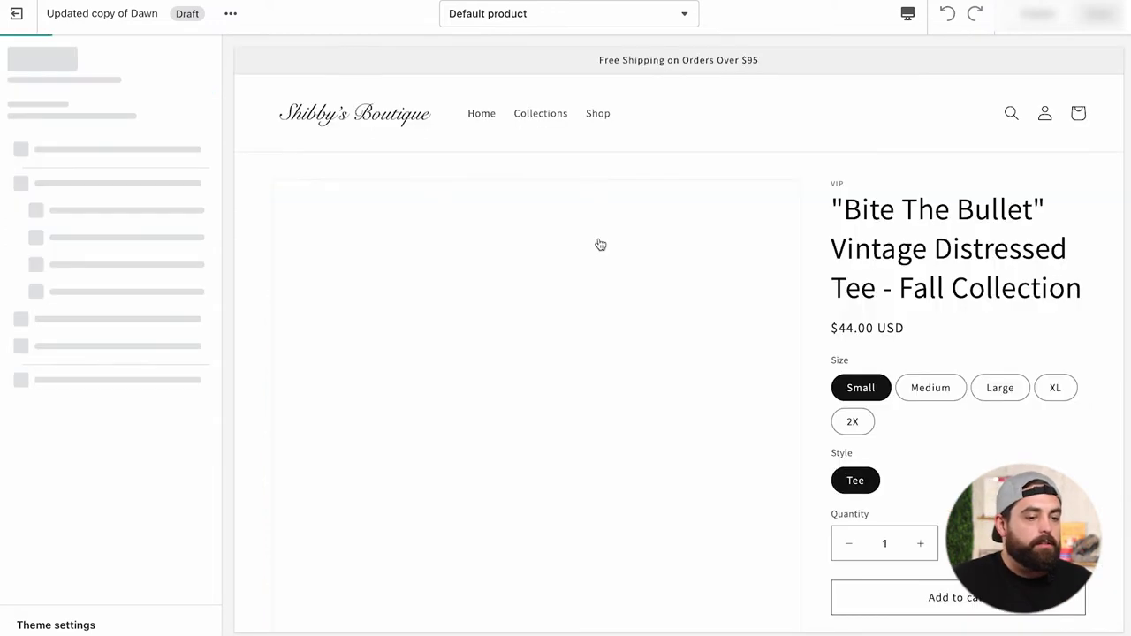
{"action": "scroll", "coordinate": [598, 245], "scroll_direction": "down", "scroll_amount": 10}
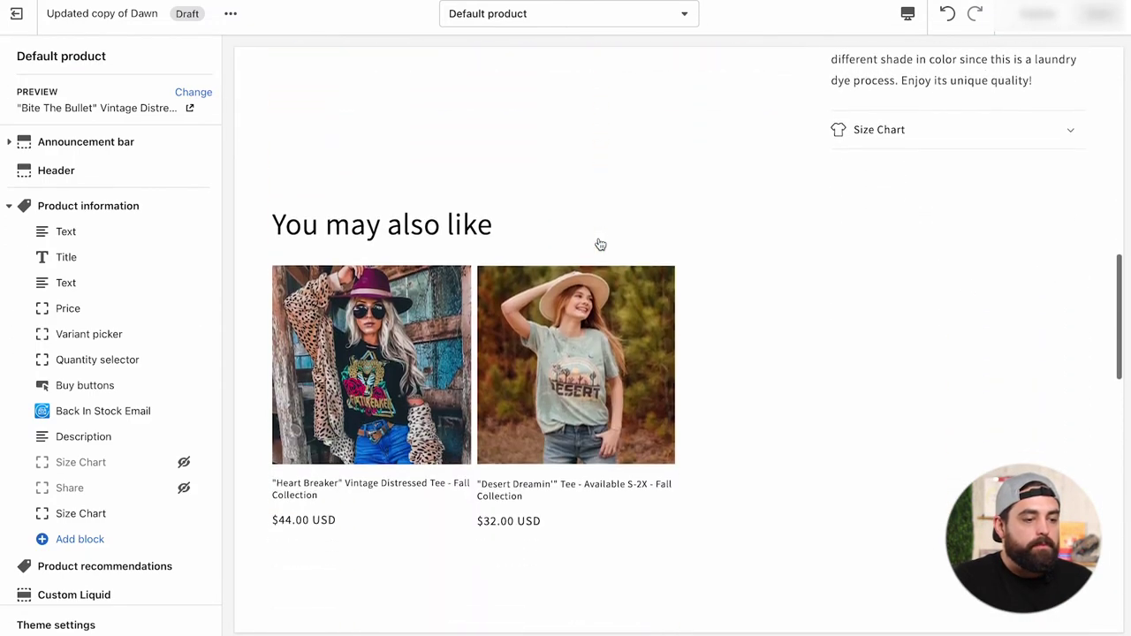
{"action": "scroll", "coordinate": [600, 244], "scroll_direction": "down", "scroll_amount": 7}
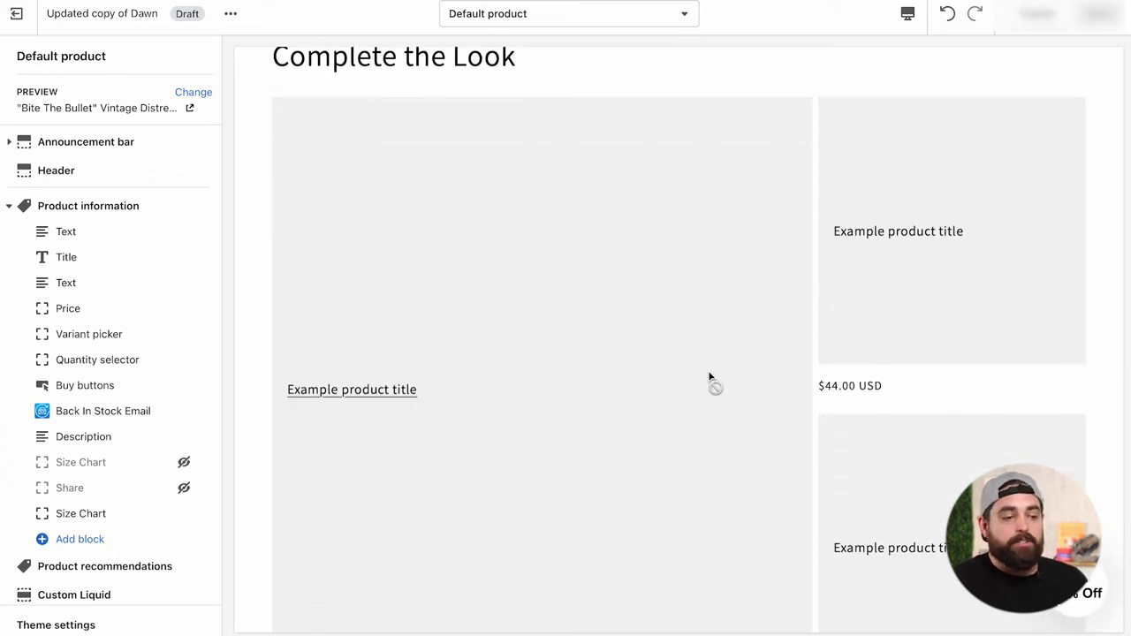
{"action": "scroll", "coordinate": [732, 426], "scroll_direction": "down", "scroll_amount": 3}
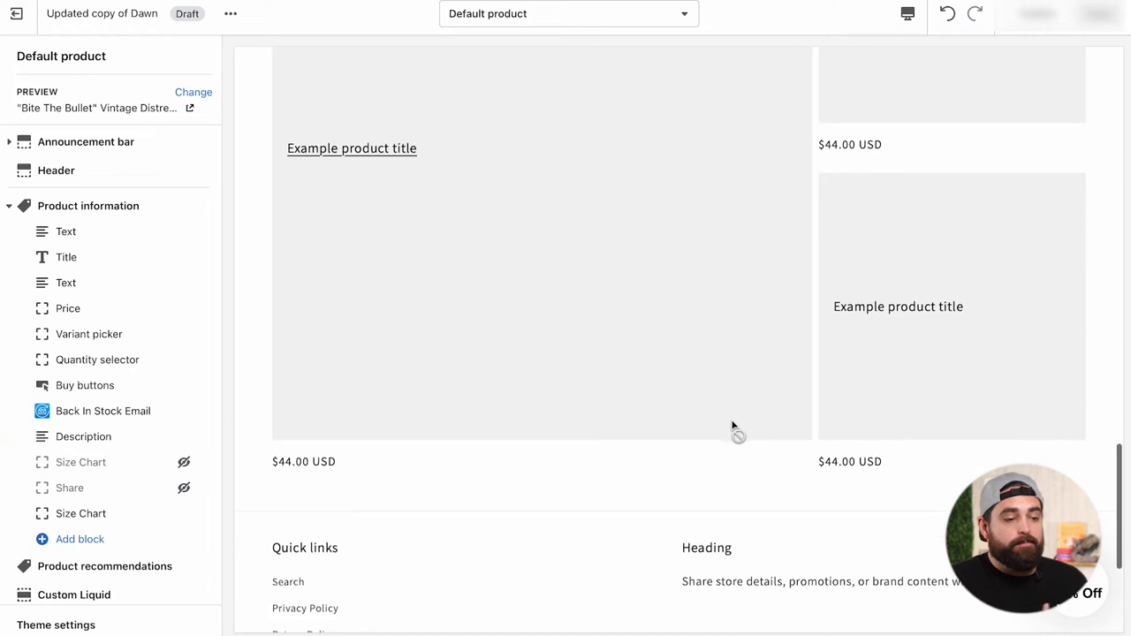
{"action": "scroll", "coordinate": [732, 425], "scroll_direction": "up", "scroll_amount": 5}
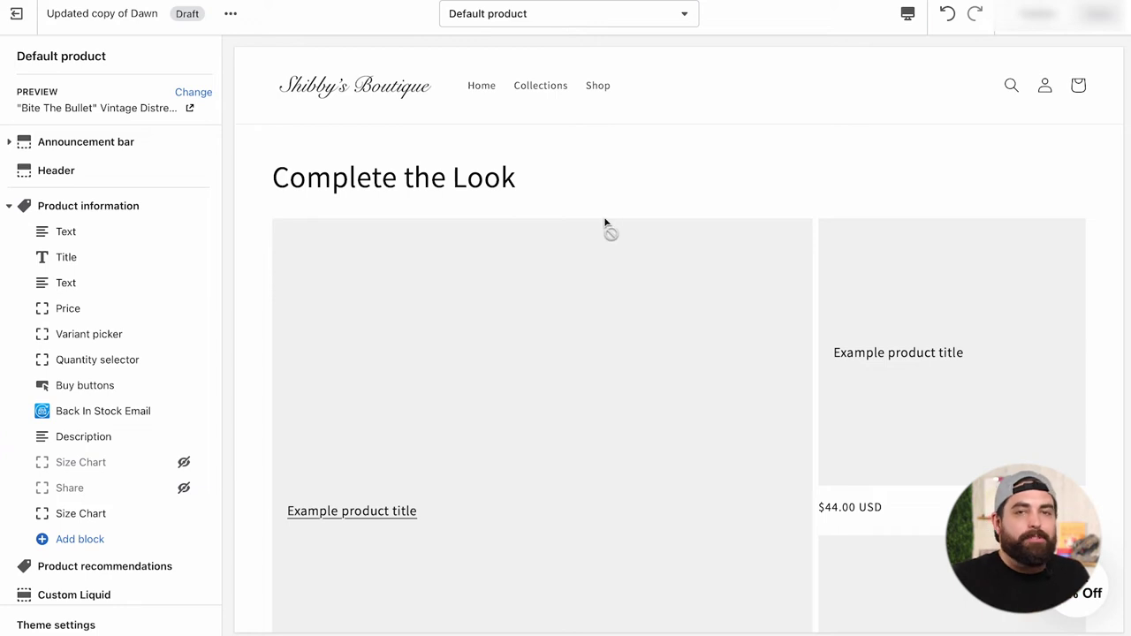
{"action": "scroll", "coordinate": [608, 228], "scroll_direction": "up", "scroll_amount": 5}
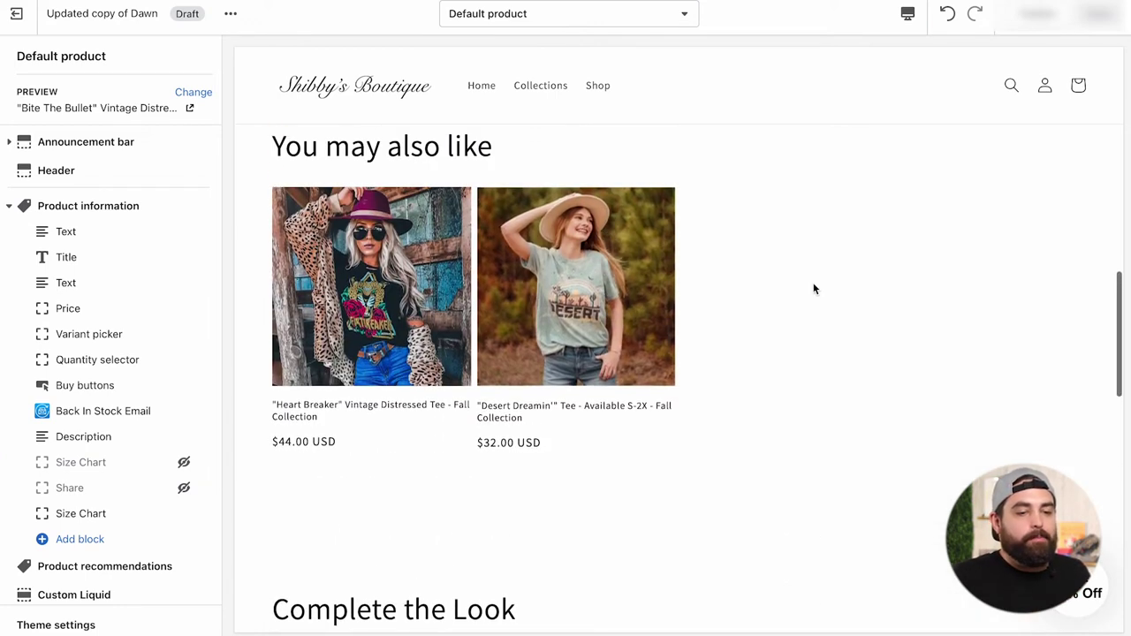
{"action": "scroll", "coordinate": [813, 288], "scroll_direction": "up", "scroll_amount": 6}
{"action": "scroll", "coordinate": [814, 288], "scroll_direction": "up", "scroll_amount": 3}
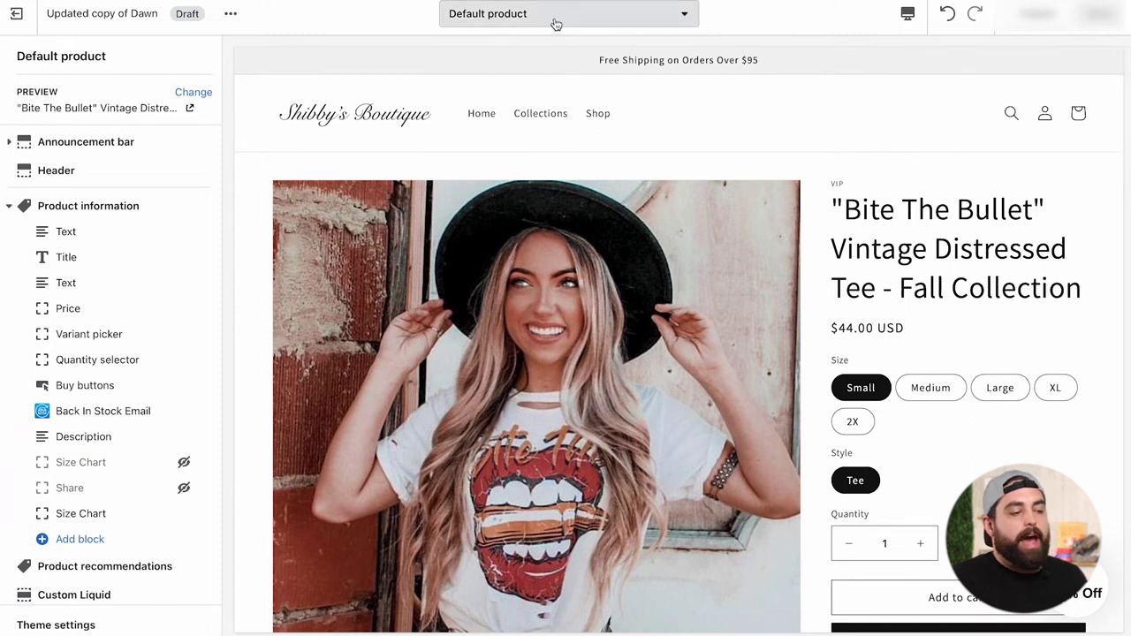
{"action": "scroll", "coordinate": [500, 328], "scroll_direction": "down", "scroll_amount": 15}
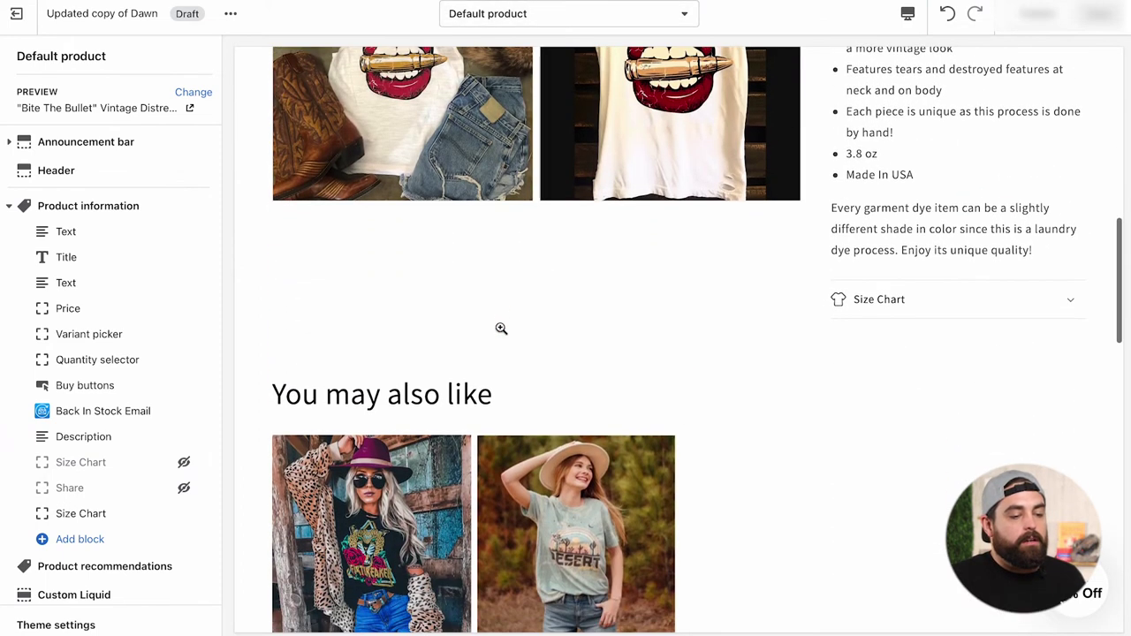
{"action": "scroll", "coordinate": [710, 433], "scroll_direction": "down", "scroll_amount": 5}
{"action": "scroll", "coordinate": [710, 433], "scroll_direction": "up", "scroll_amount": 15}
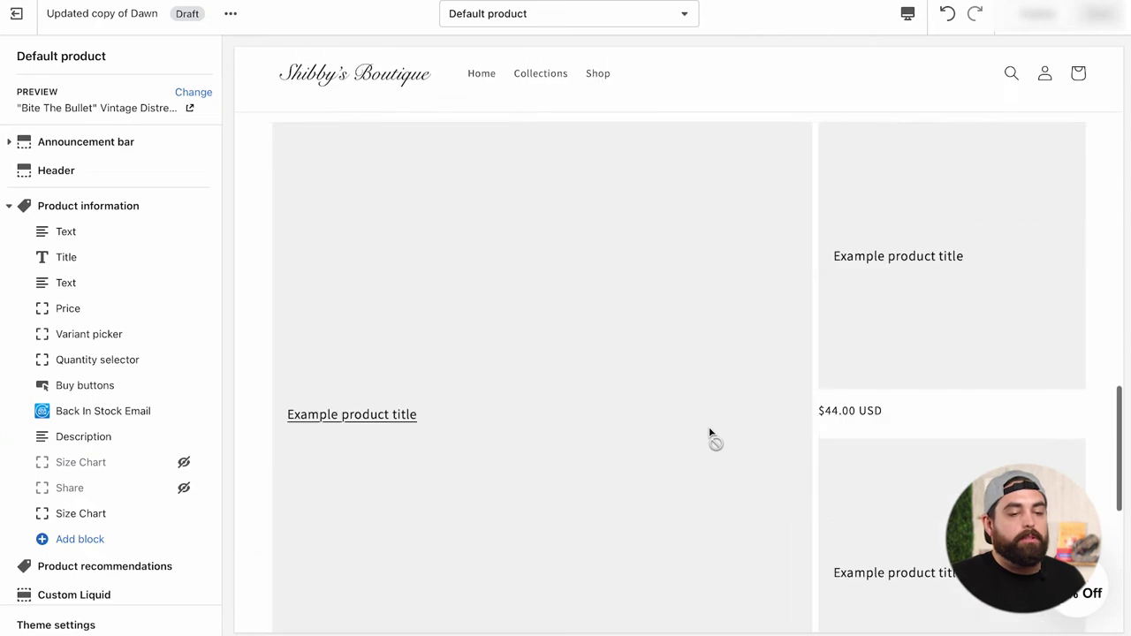
{"action": "scroll", "coordinate": [710, 433], "scroll_direction": "up", "scroll_amount": 10}
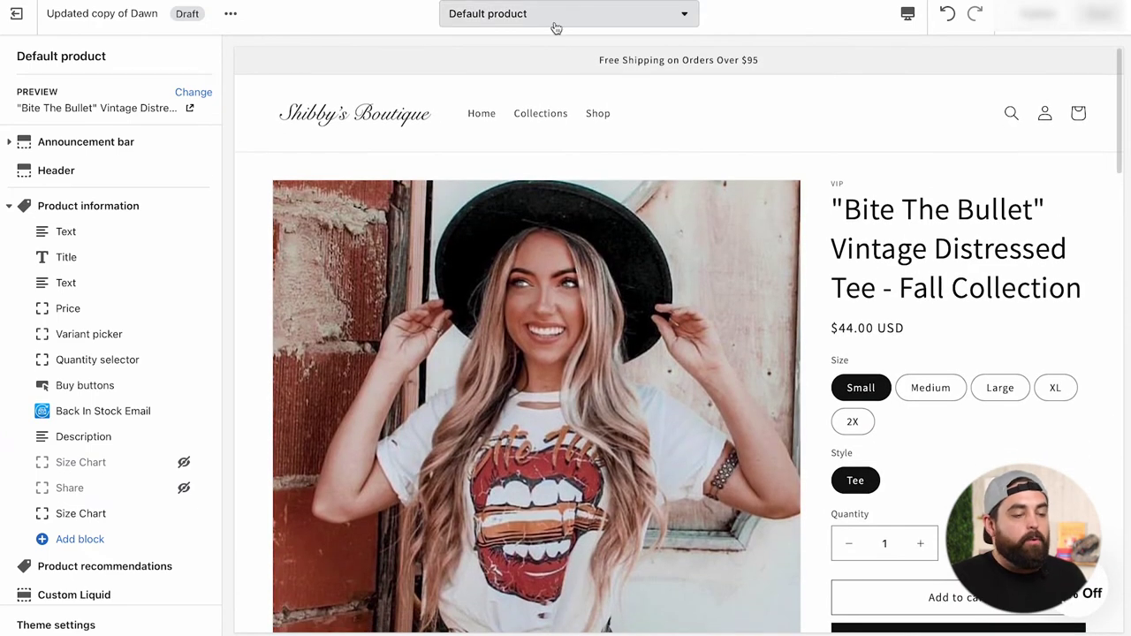
{"action": "left_click", "coordinate": [553, 25]}
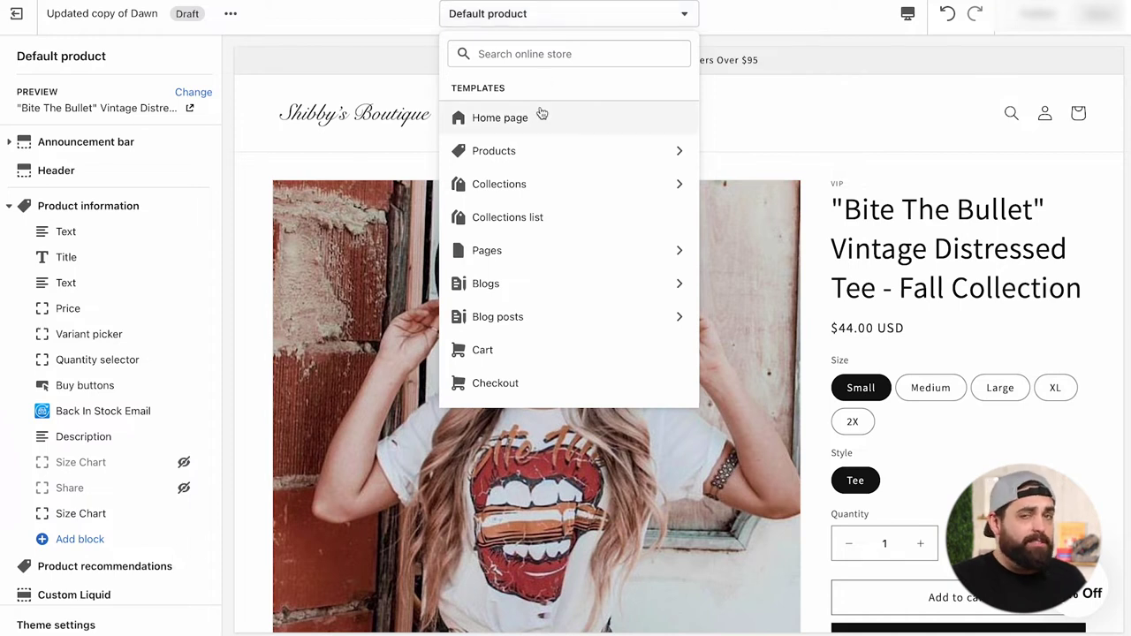
Create a 'complete-the-look' product template based on Default product.
{"action": "left_click", "coordinate": [517, 151]}
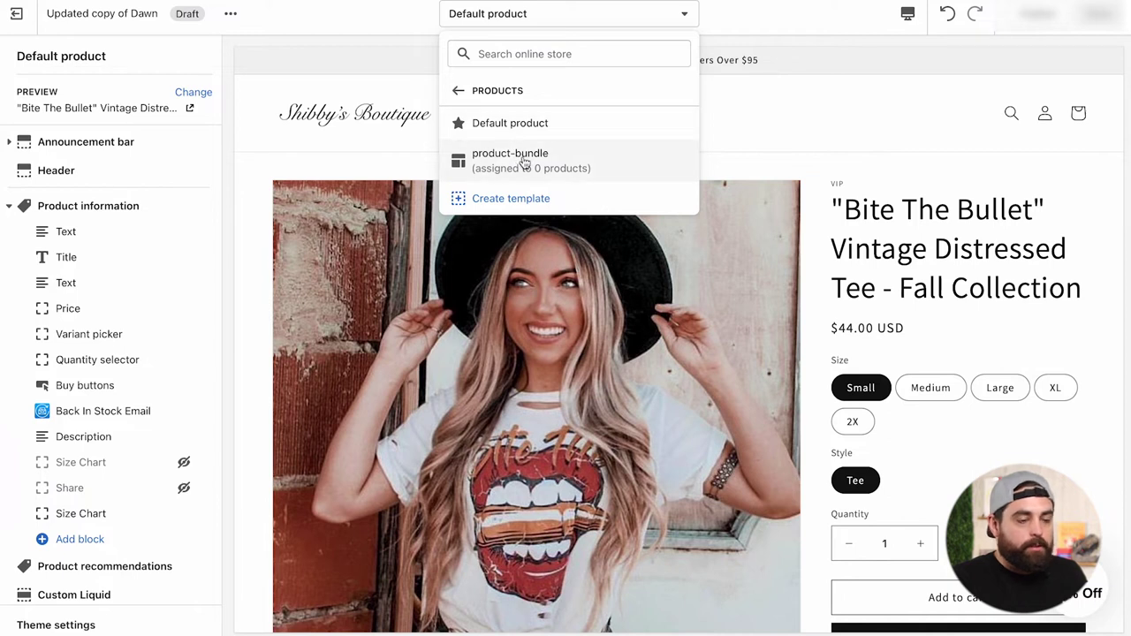
{"action": "left_click", "coordinate": [505, 200]}
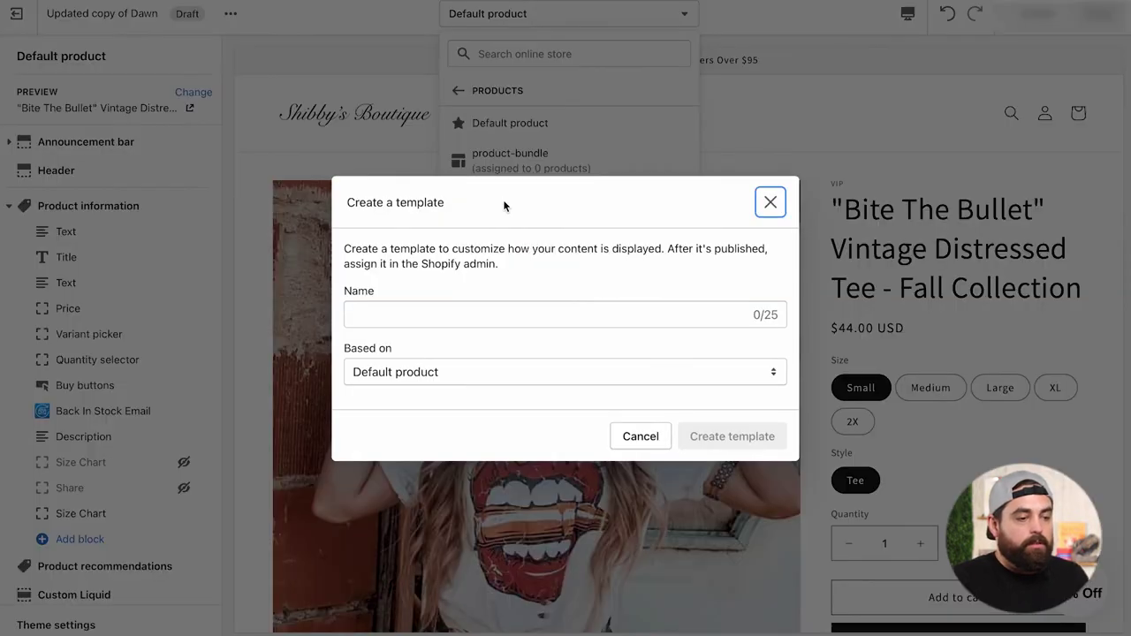
{"action": "left_click", "coordinate": [438, 316]}
{"action": "type", "text": "complete the look"}
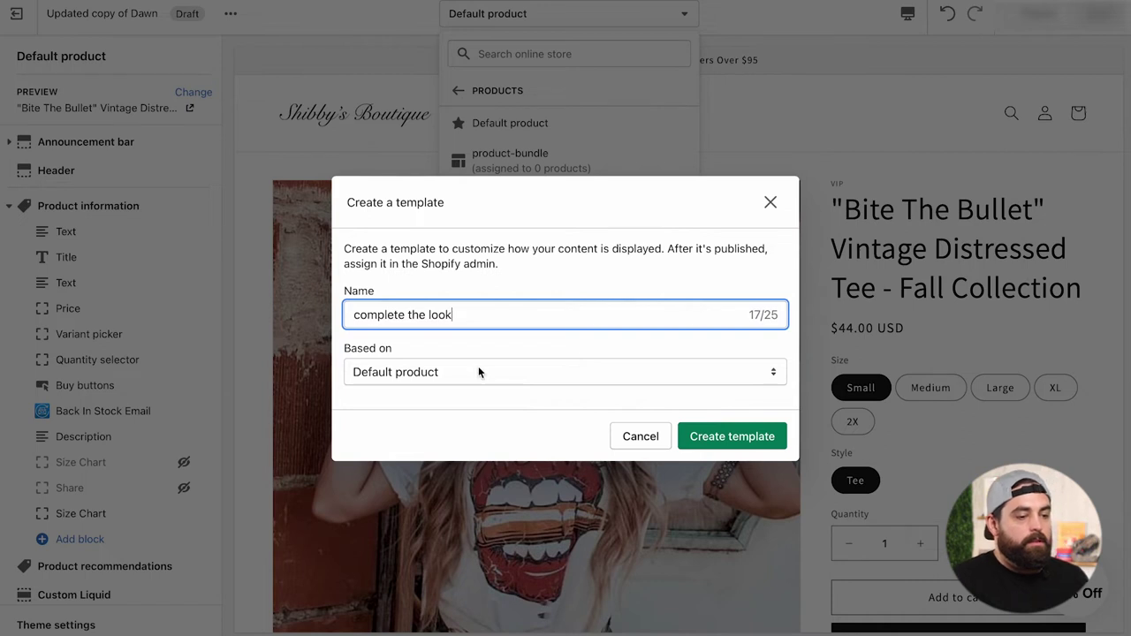
{"action": "left_click", "coordinate": [707, 436]}
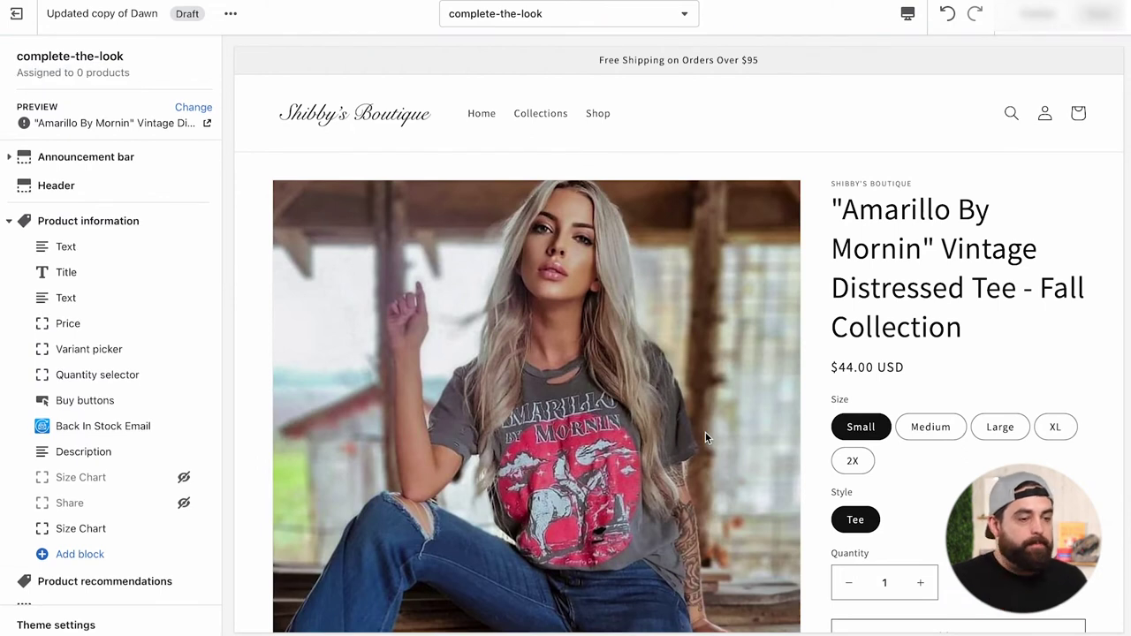
Switch the theme editor to the Products > Default product template.
{"action": "left_click", "coordinate": [570, 18]}
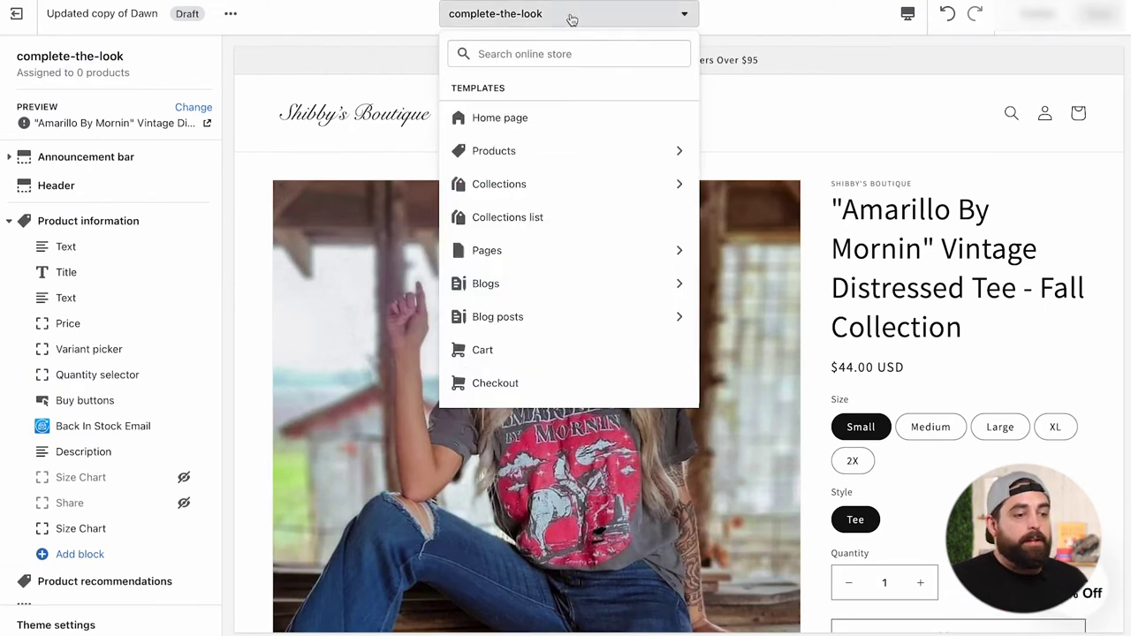
{"action": "left_click", "coordinate": [558, 149]}
{"action": "left_click", "coordinate": [527, 141]}
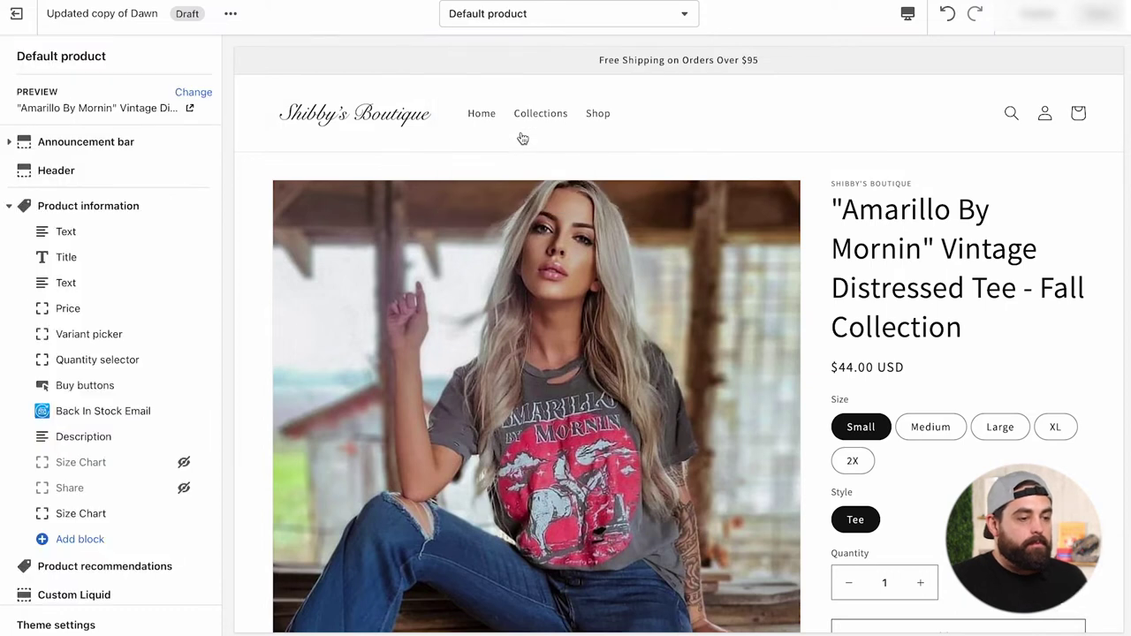
Hide the Collage section on the Default product template.
{"action": "scroll", "coordinate": [101, 447], "scroll_direction": "down", "scroll_amount": 3}
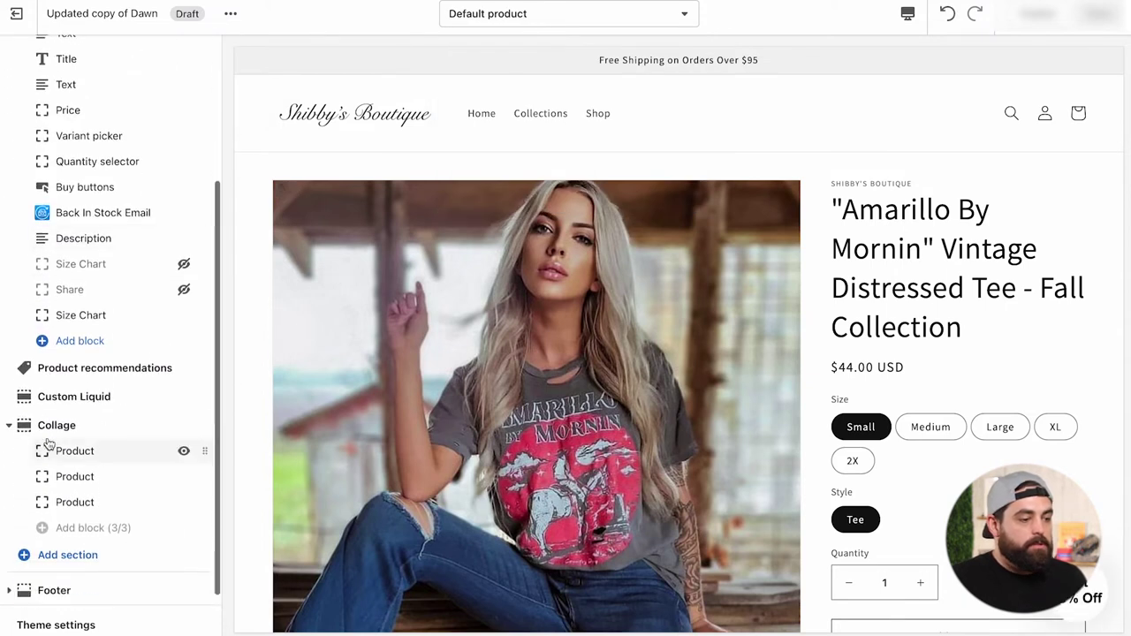
{"action": "left_click", "coordinate": [183, 426]}
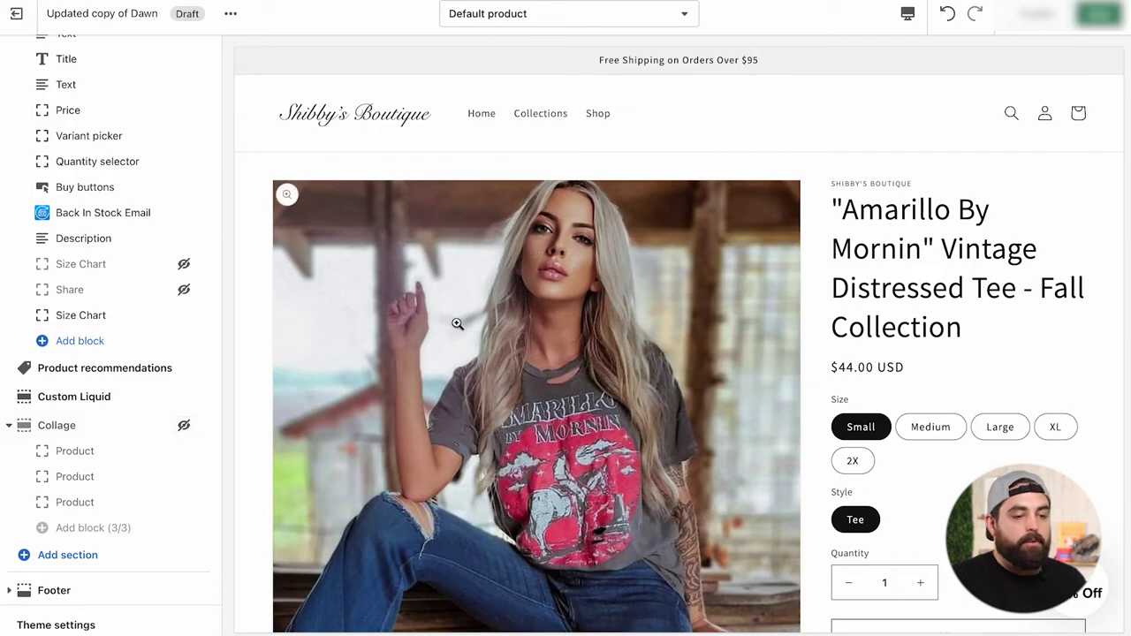
{"action": "scroll", "coordinate": [457, 323], "scroll_direction": "down", "scroll_amount": 10}
{"action": "scroll", "coordinate": [477, 351], "scroll_direction": "up", "scroll_amount": 10}
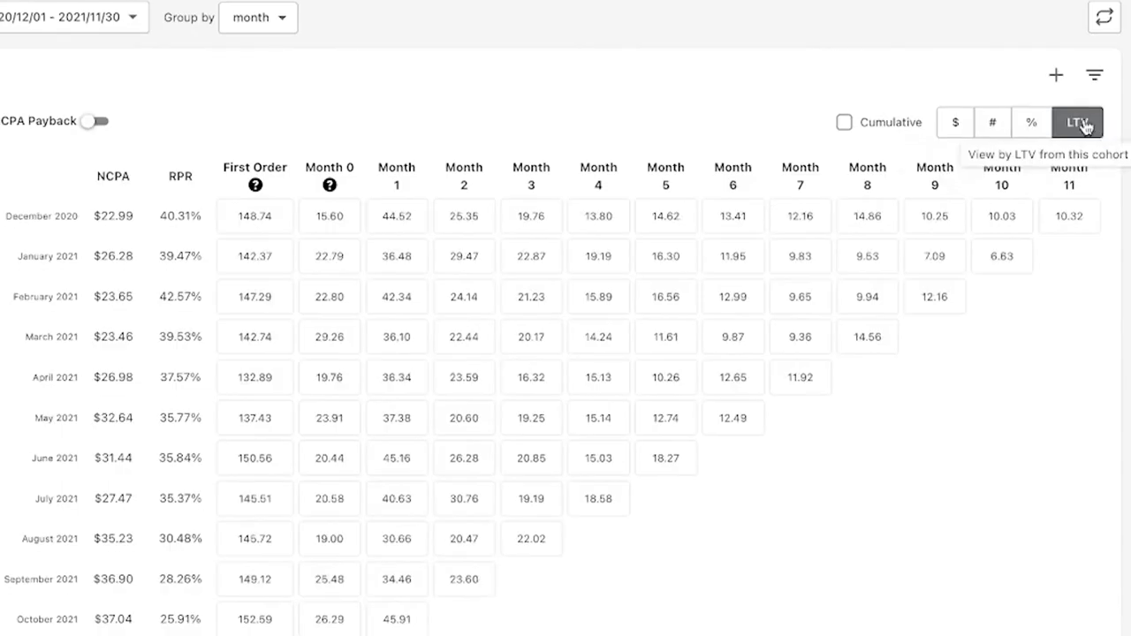
{"action": "left_click", "coordinate": [891, 123]}
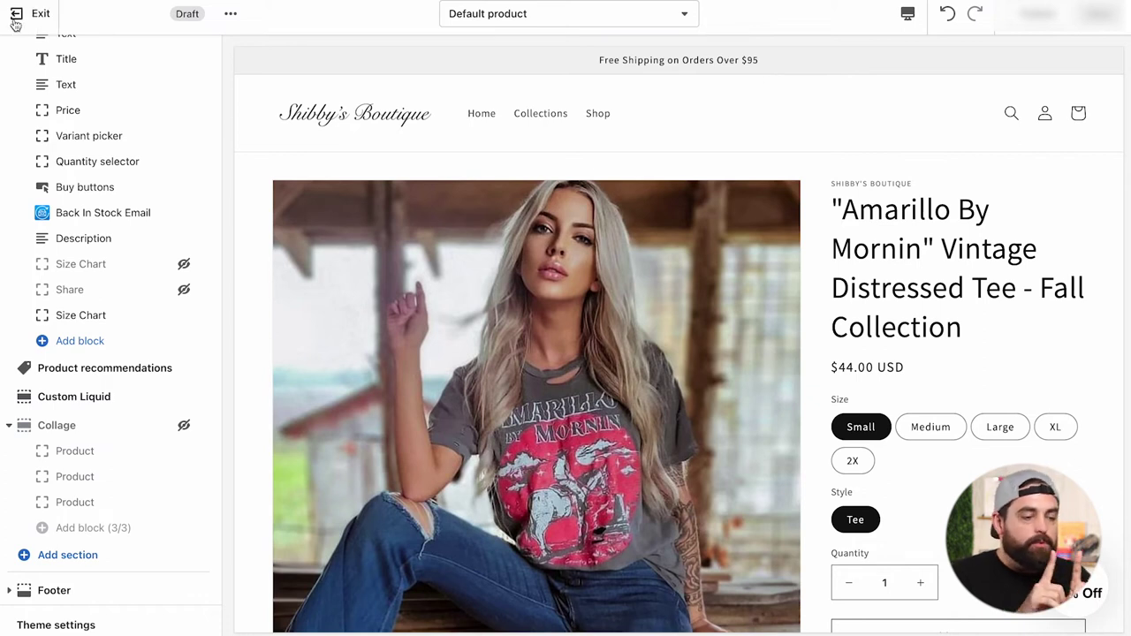
Exit the theme editor and open the Amarillo By Mornin Vintage Distressed Tee product.
{"action": "left_click", "coordinate": [19, 20]}
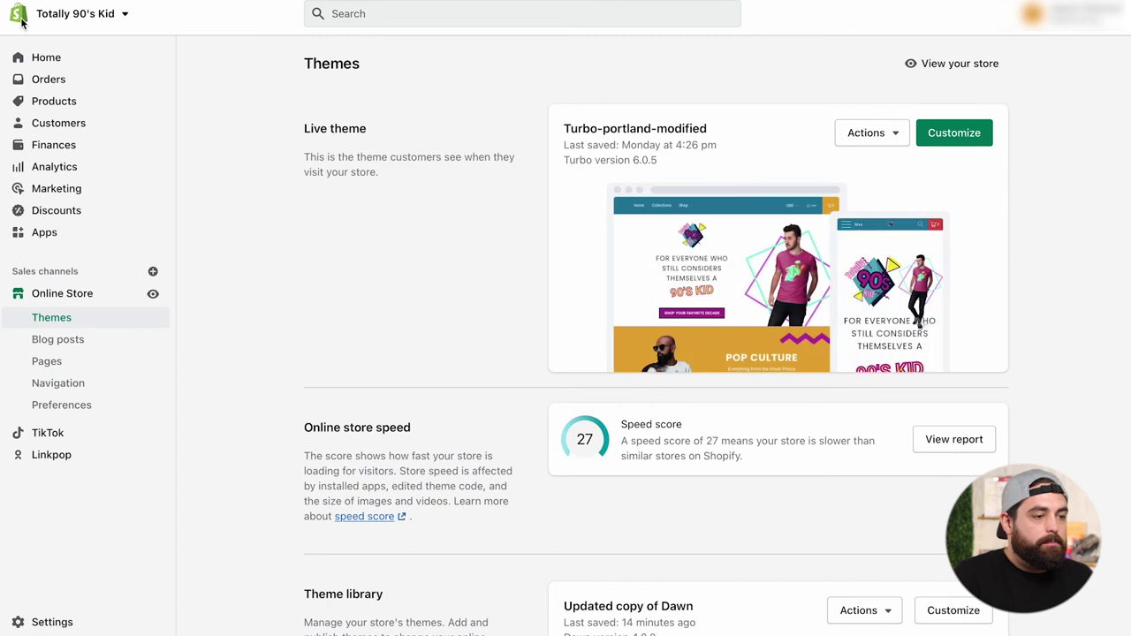
{"action": "left_click", "coordinate": [57, 104]}
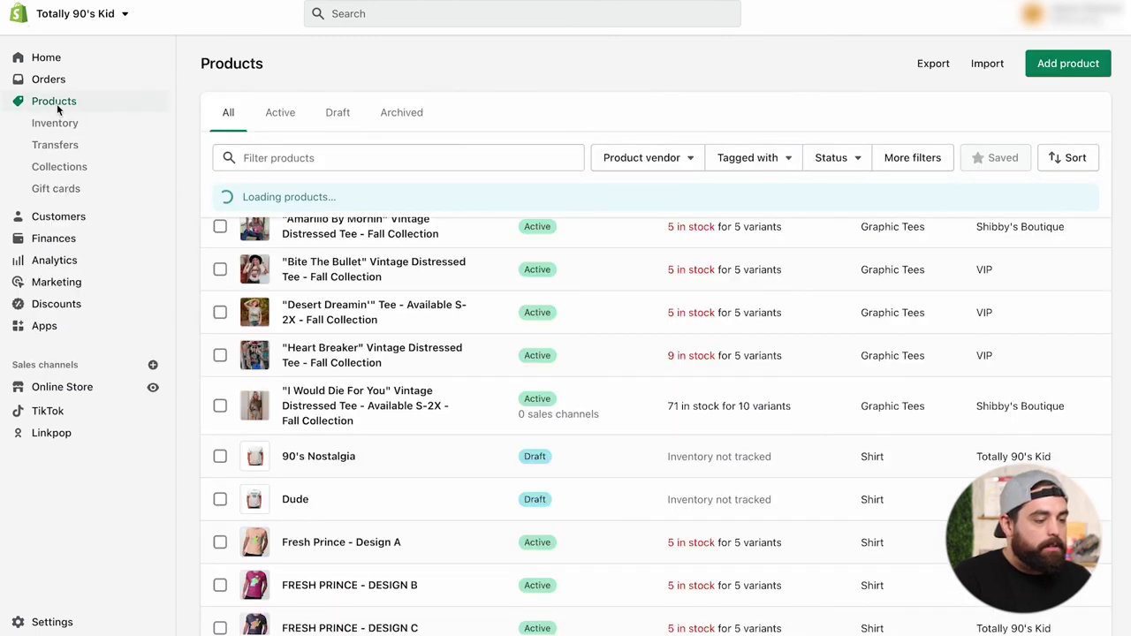
{"action": "left_click", "coordinate": [312, 222]}
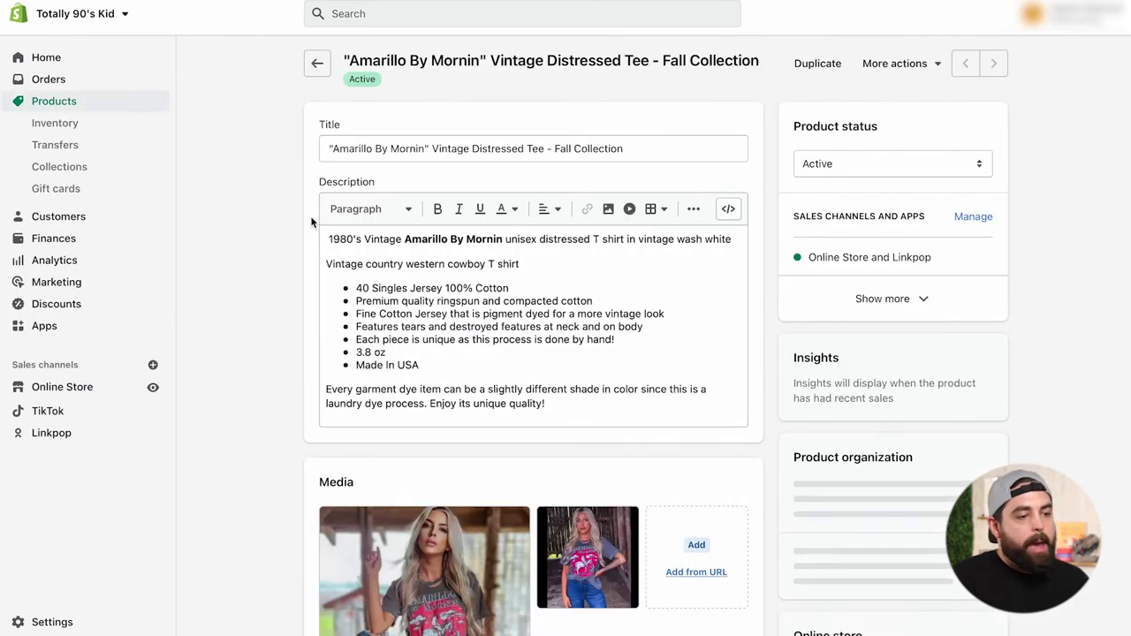
Scroll through the tee's Complete the look metafields to the Online store panel.
{"action": "scroll", "coordinate": [311, 222], "scroll_direction": "down", "scroll_amount": 20}
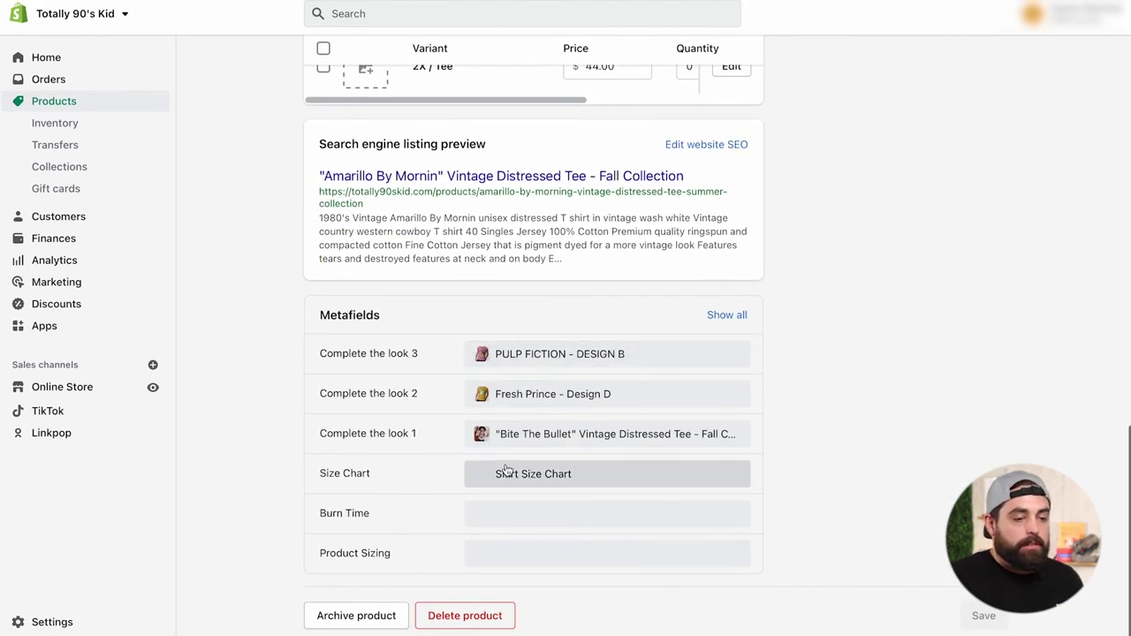
{"action": "scroll", "coordinate": [845, 318], "scroll_direction": "up", "scroll_amount": 5}
{"action": "scroll", "coordinate": [845, 318], "scroll_direction": "up", "scroll_amount": 1}
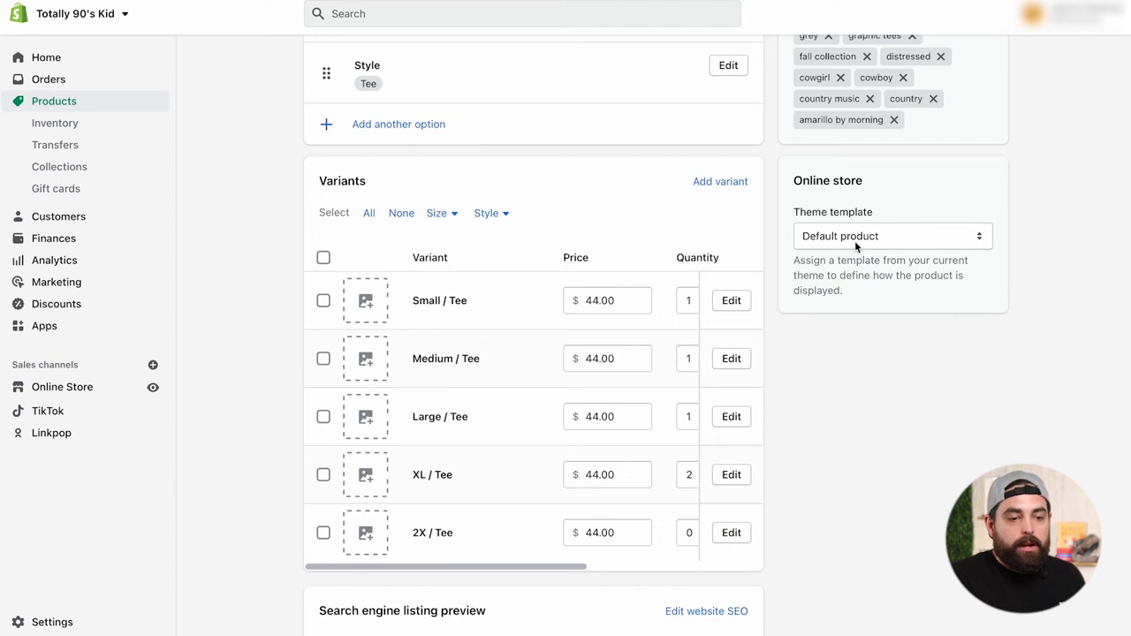
{"action": "scroll", "coordinate": [872, 244], "scroll_direction": "up", "scroll_amount": 10}
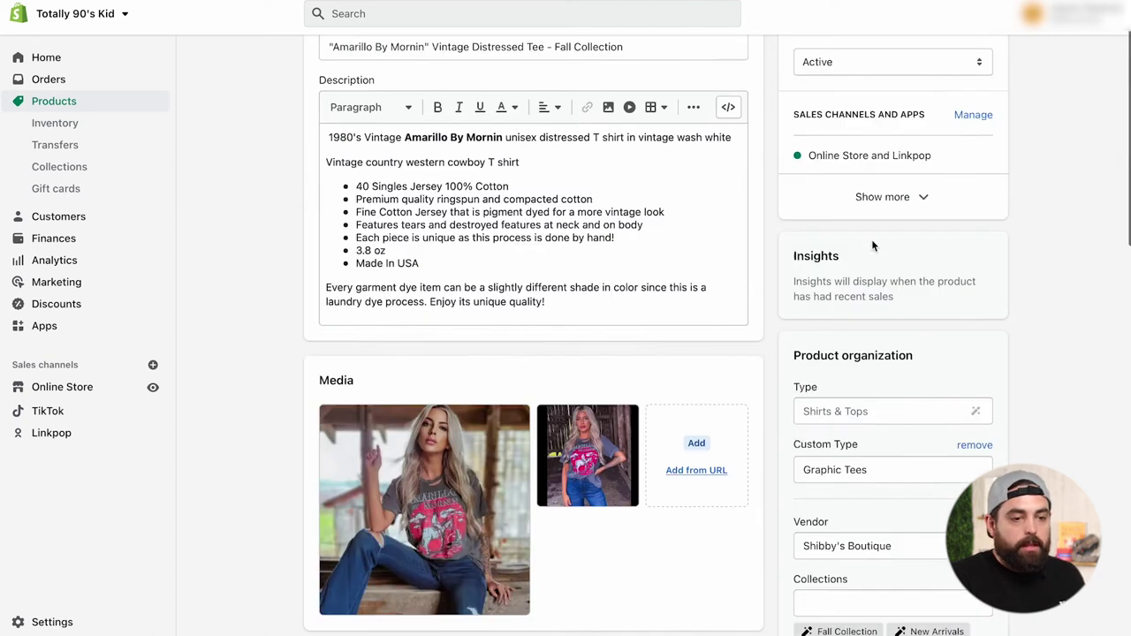
{"action": "scroll", "coordinate": [872, 245], "scroll_direction": "down", "scroll_amount": 5}
{"action": "scroll", "coordinate": [873, 245], "scroll_direction": "down", "scroll_amount": 5}
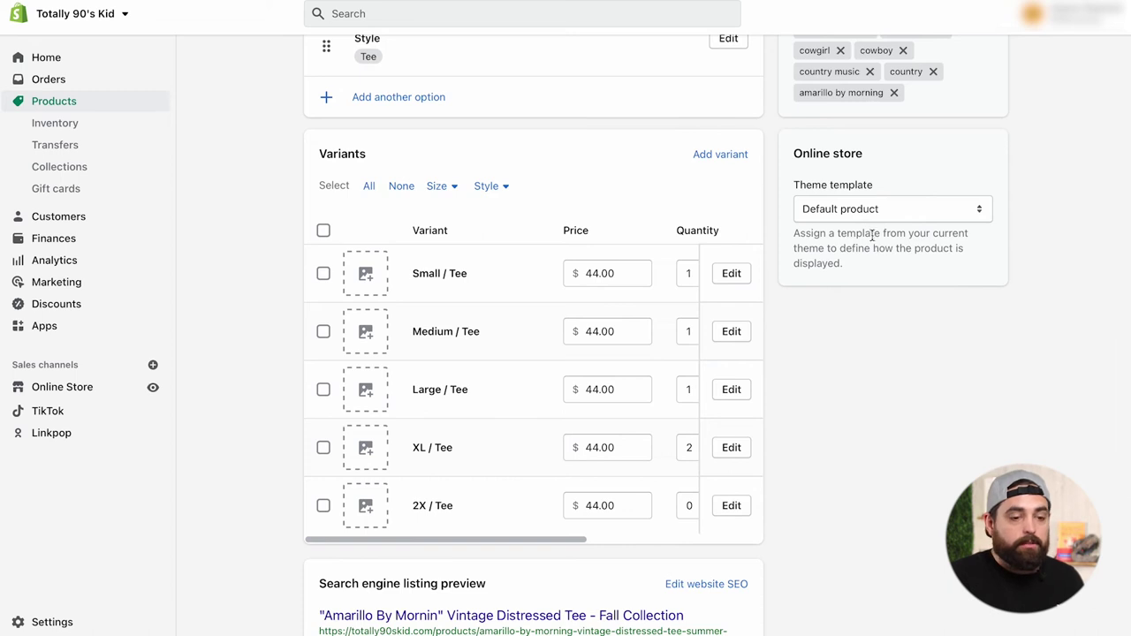
Set the Amarillo By Mornin tee's theme template to complete-the-look and save.
{"action": "left_click", "coordinate": [888, 210]}
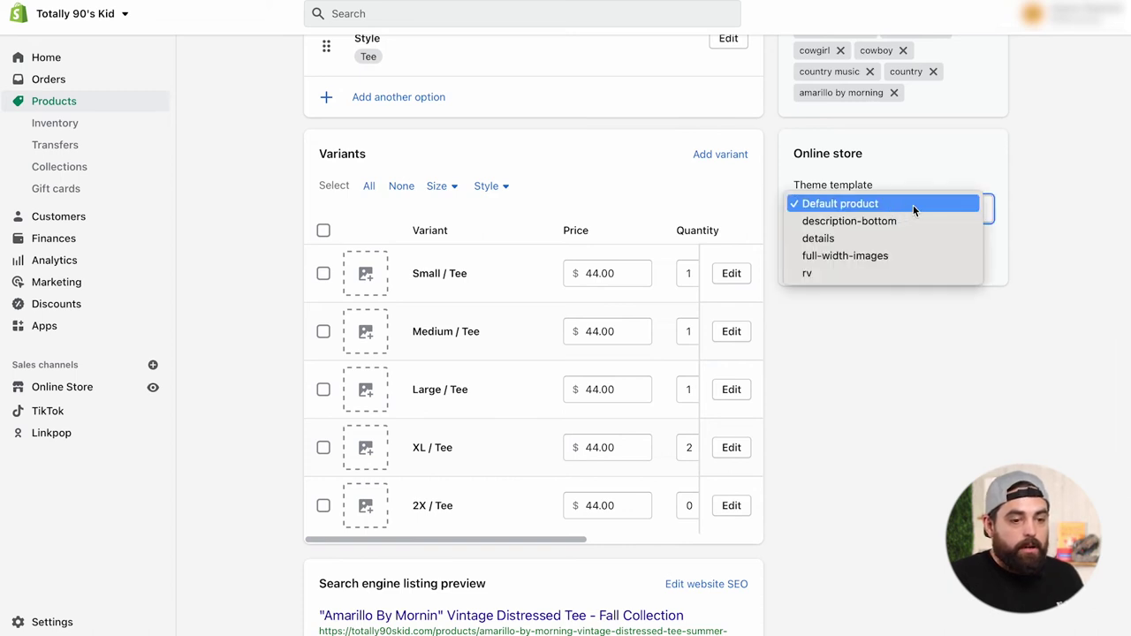
{"action": "scroll", "coordinate": [1028, 321], "scroll_direction": "up", "scroll_amount": 2}
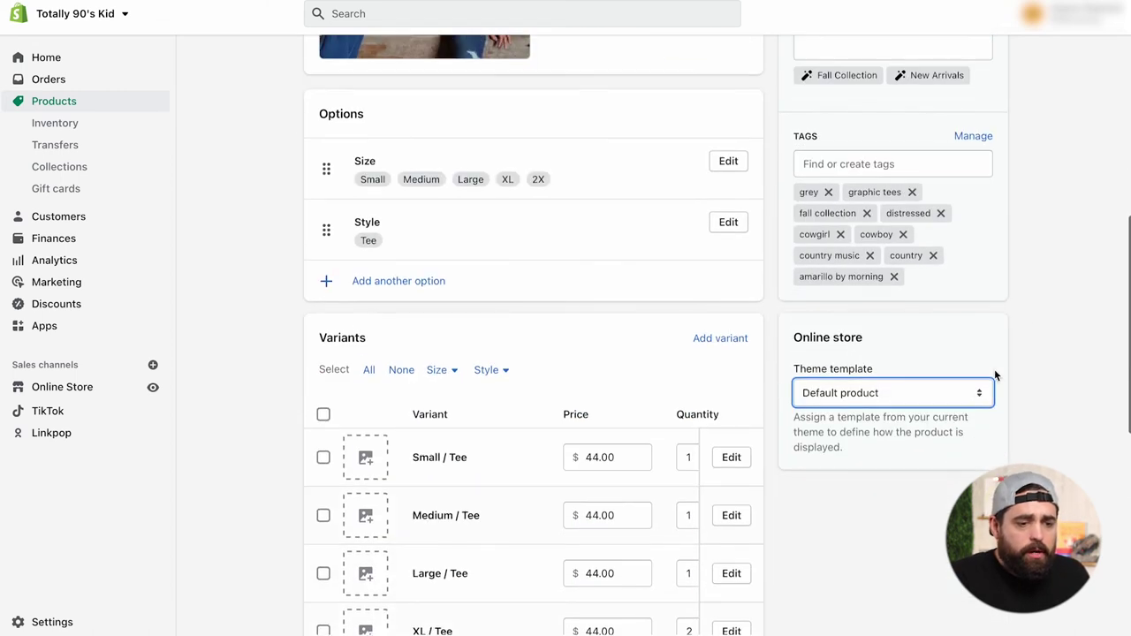
{"action": "left_click", "coordinate": [943, 399]}
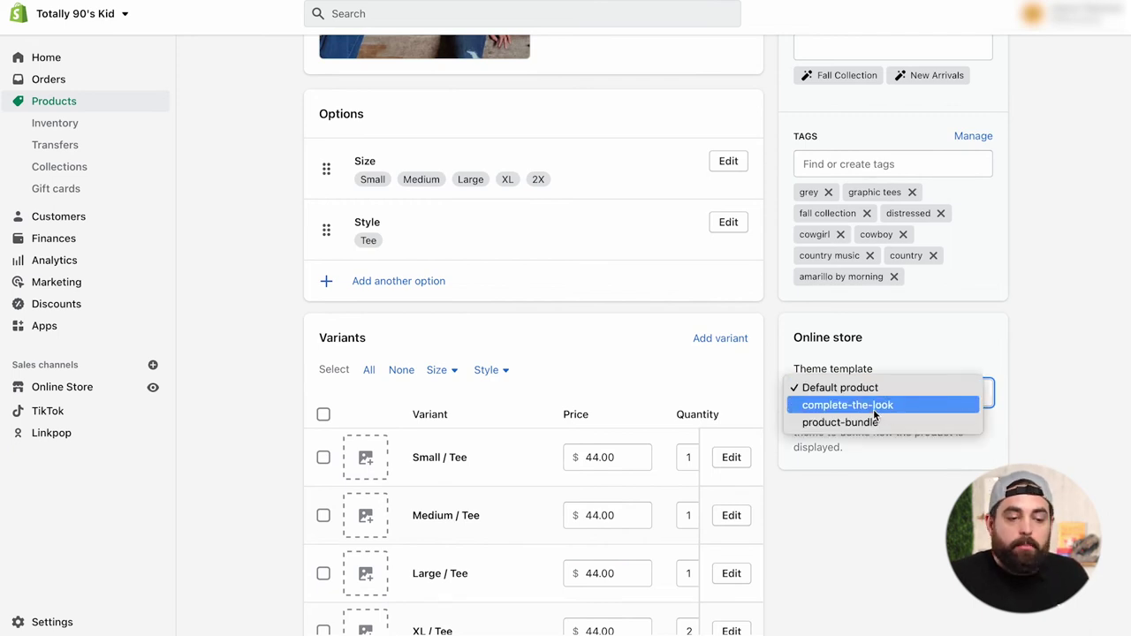
{"action": "left_click", "coordinate": [848, 404]}
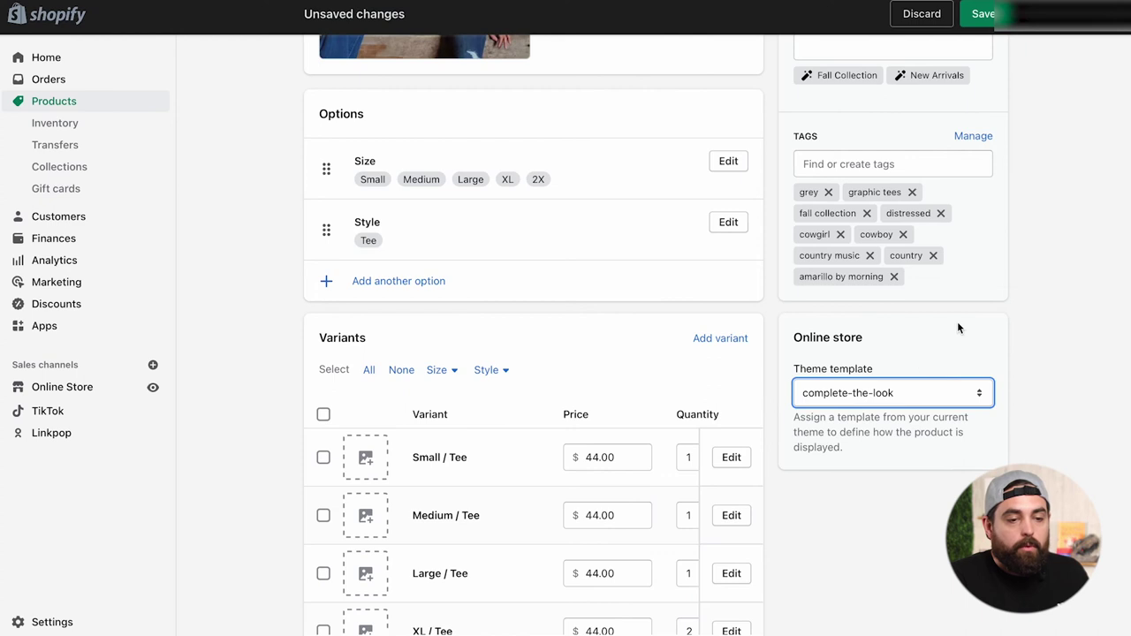
{"action": "left_click", "coordinate": [984, 15]}
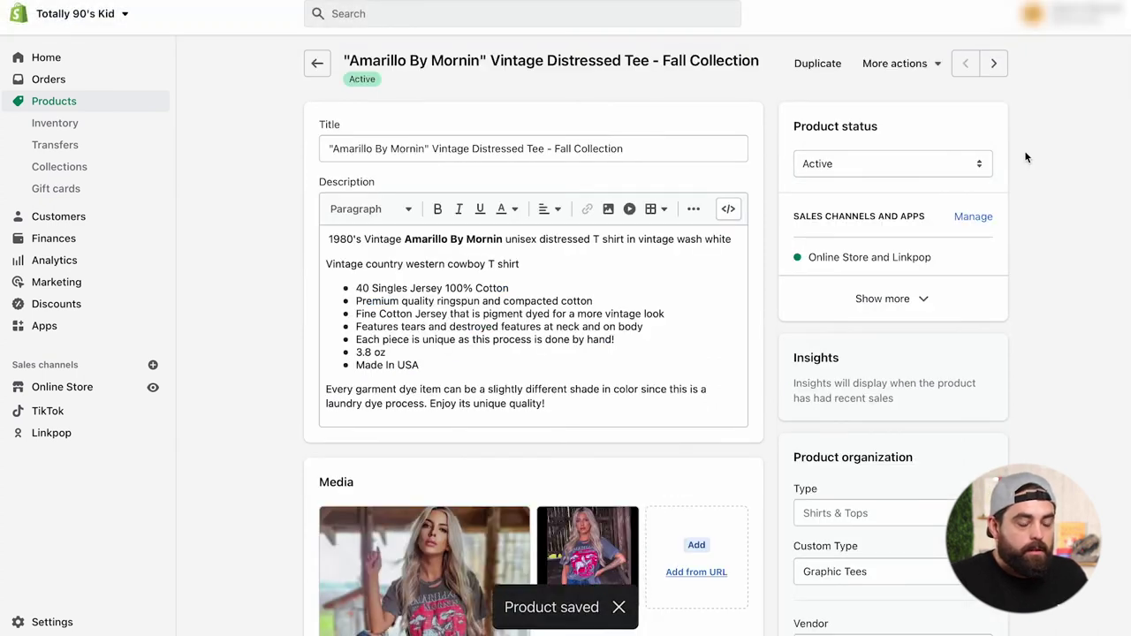
View the tee live and scroll down to its Complete the Look collage.
{"action": "left_click", "coordinate": [926, 67]}
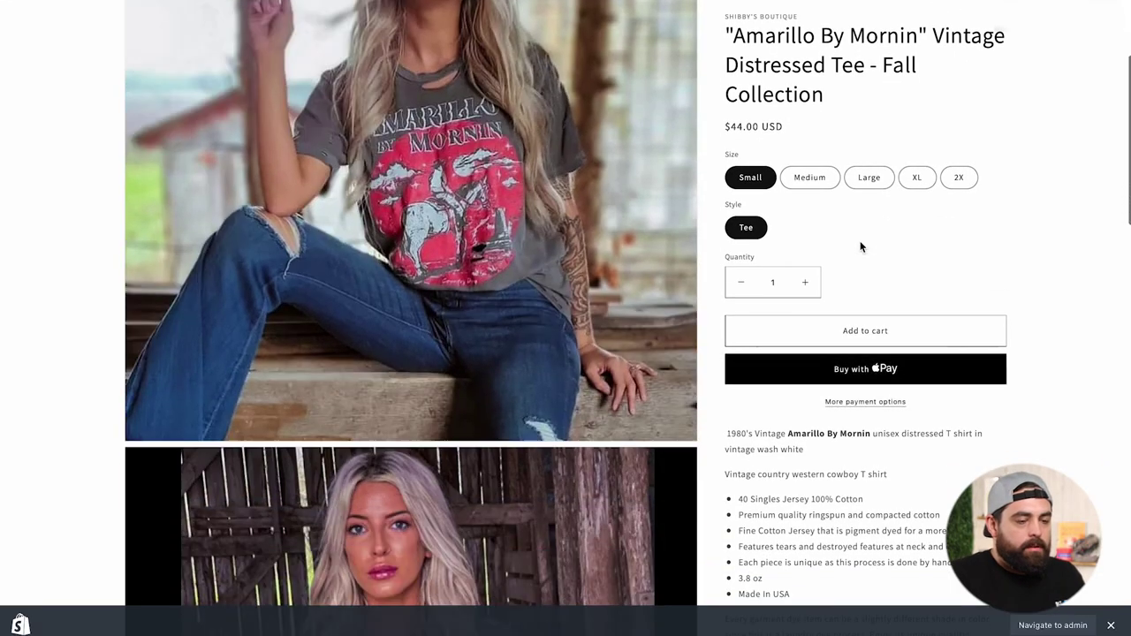
{"action": "scroll", "coordinate": [861, 245], "scroll_direction": "down", "scroll_amount": 3}
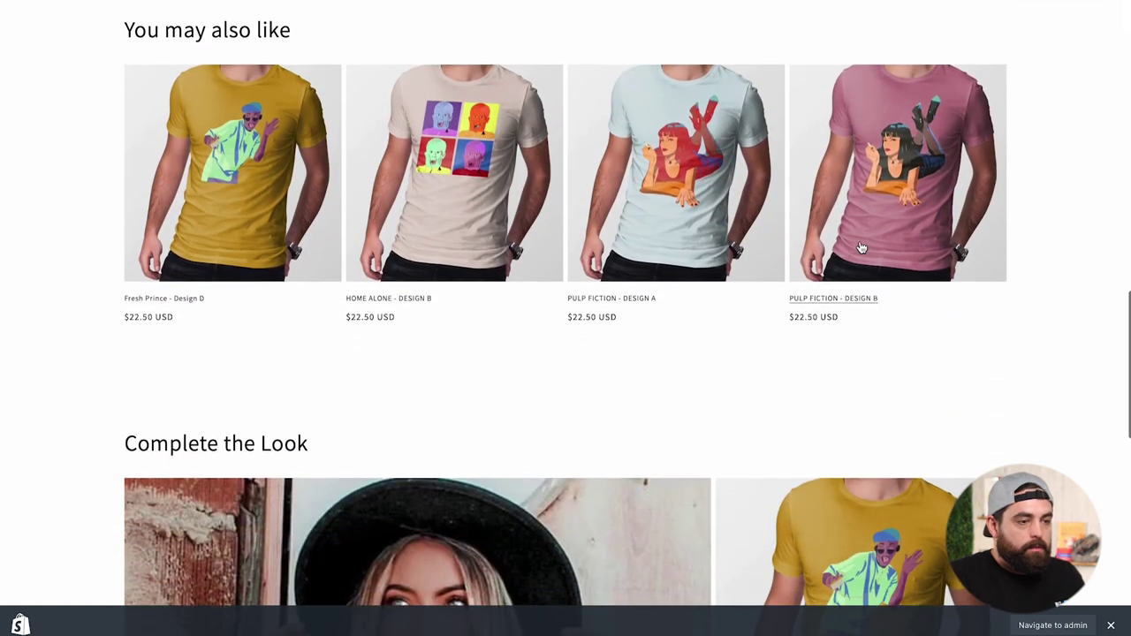
{"action": "scroll", "coordinate": [942, 186], "scroll_direction": "down", "scroll_amount": 4}
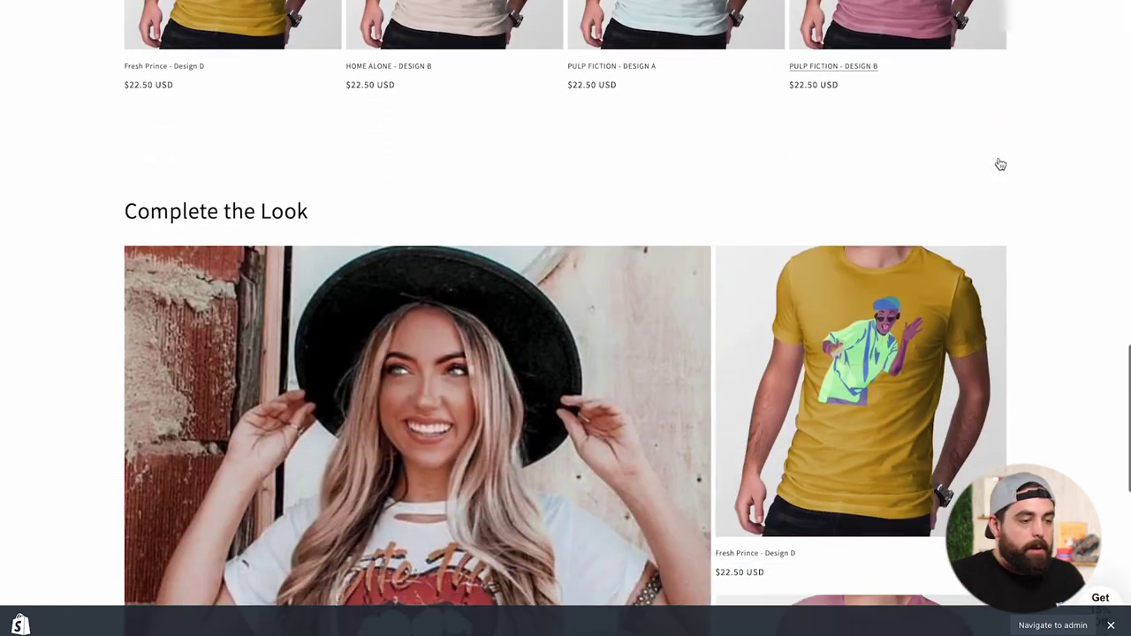
{"action": "scroll", "coordinate": [818, 174], "scroll_direction": "down", "scroll_amount": 4}
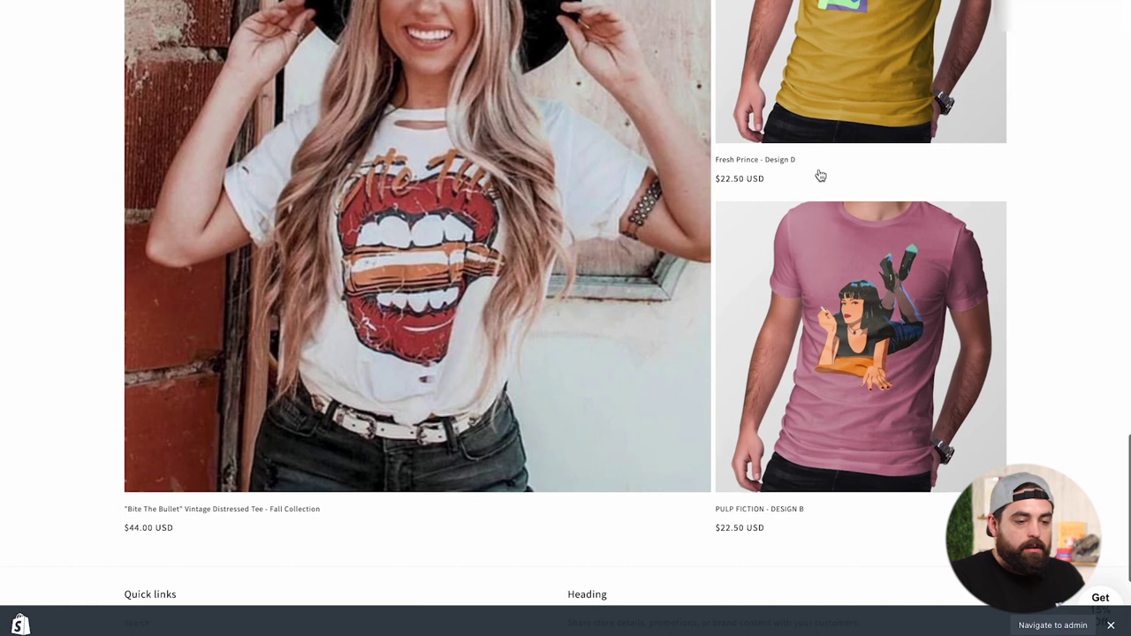
{"action": "scroll", "coordinate": [804, 452], "scroll_direction": "down", "scroll_amount": 1}
{"action": "scroll", "coordinate": [803, 453], "scroll_direction": "up", "scroll_amount": 5}
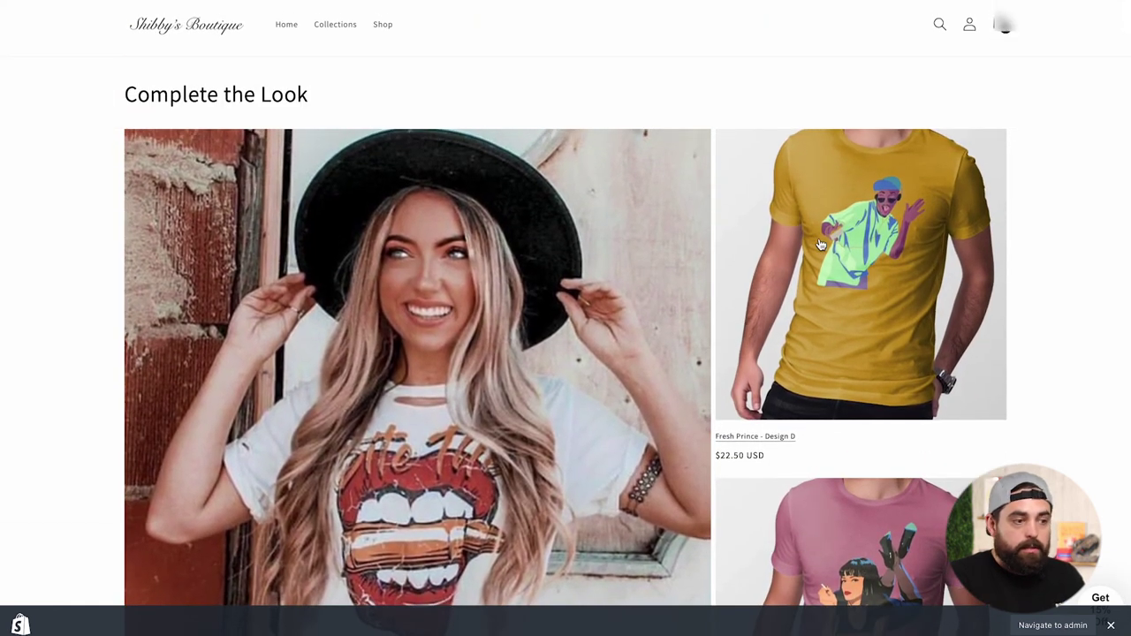
Open Fresh Prince - Design D from the collage and browse its page.
{"action": "left_click", "coordinate": [820, 245]}
{"action": "scroll", "coordinate": [1022, 230], "scroll_direction": "down", "scroll_amount": 3}
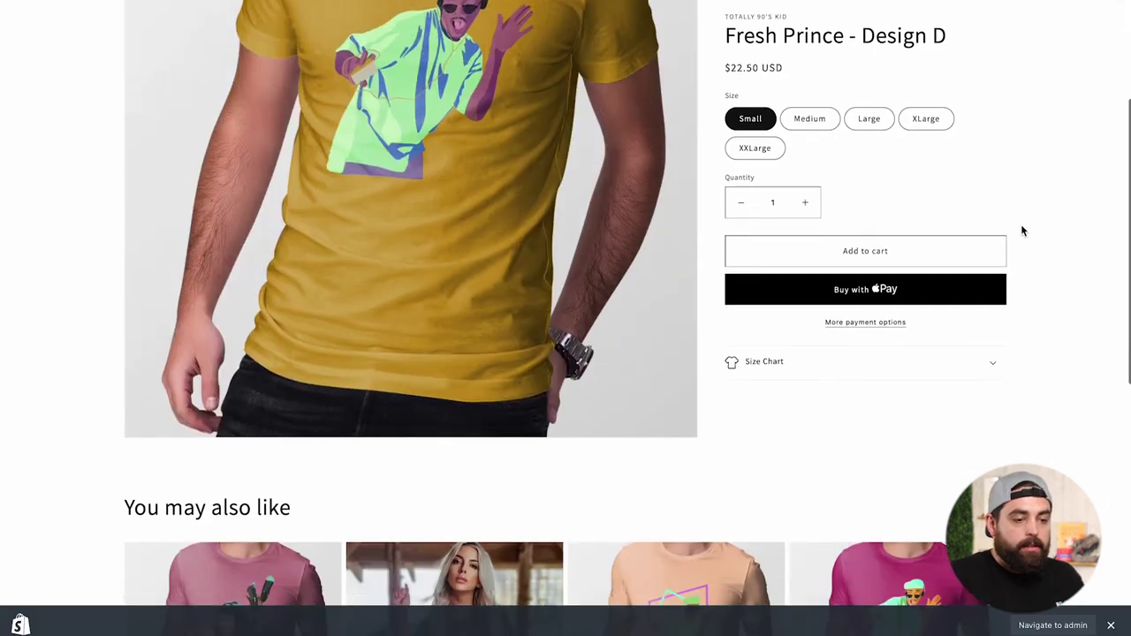
{"action": "scroll", "coordinate": [1021, 231], "scroll_direction": "down", "scroll_amount": 8}
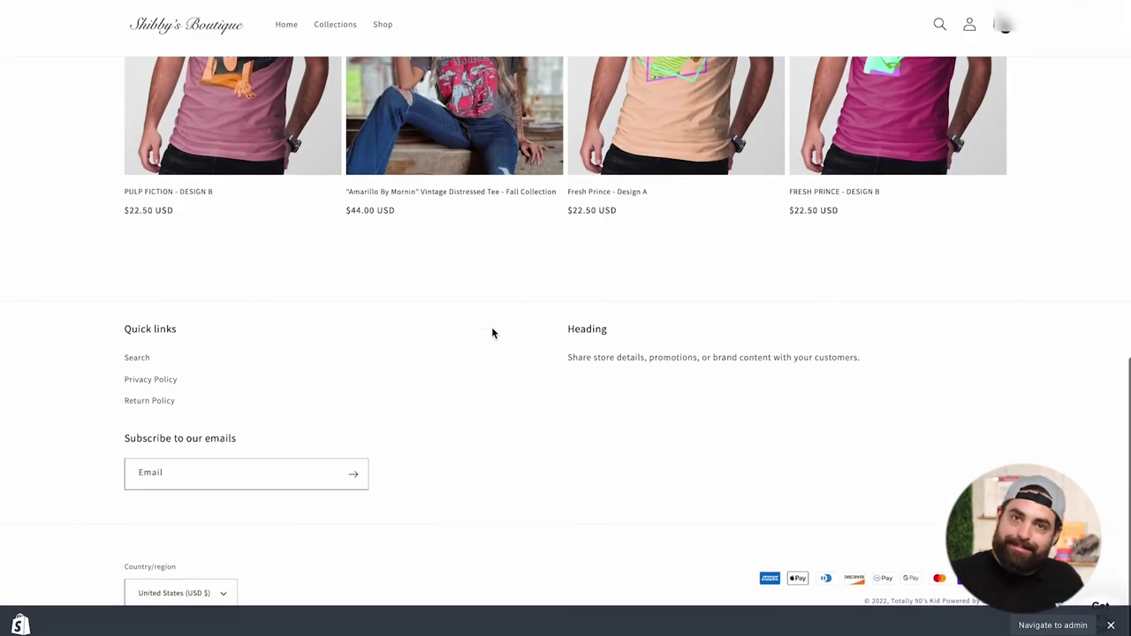
{"action": "scroll", "coordinate": [878, 289], "scroll_direction": "up", "scroll_amount": 10}
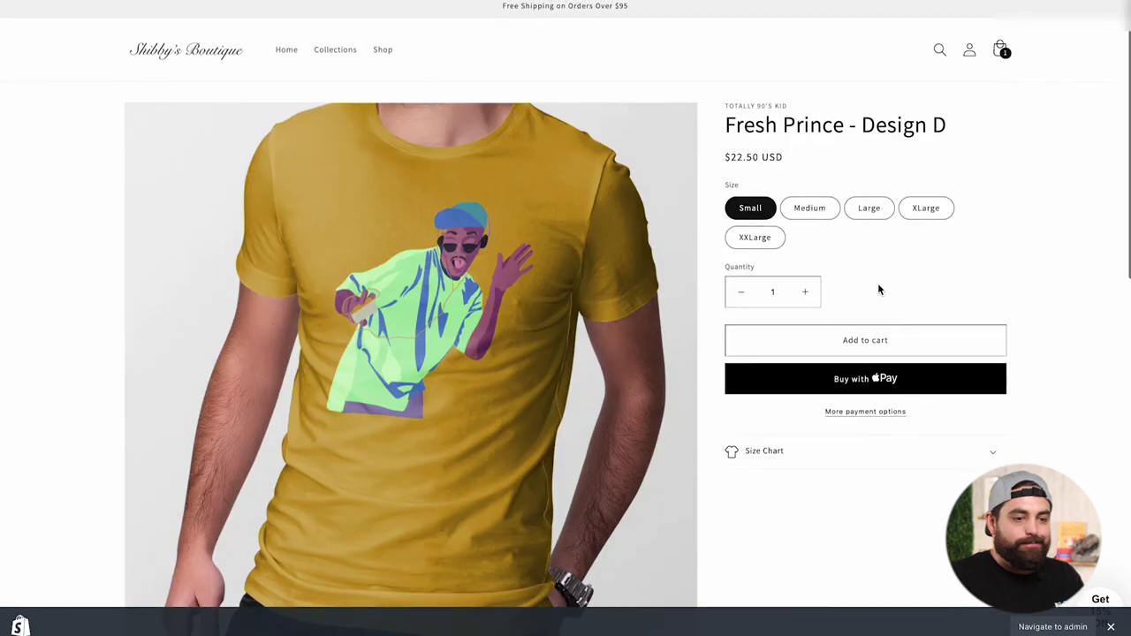